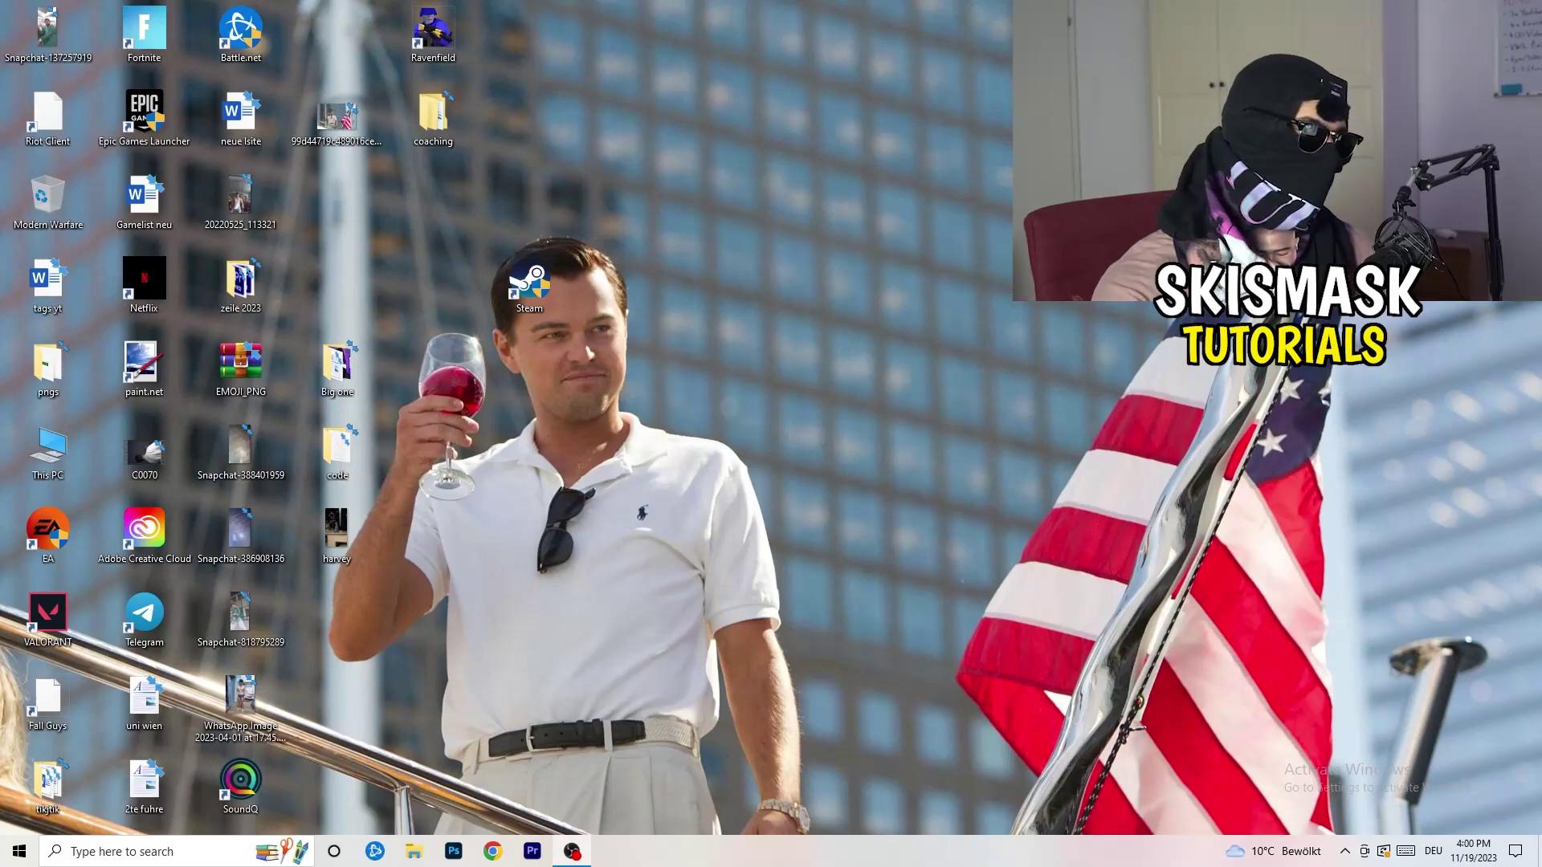
Step: Open Windows Settings to Gaming > Captures, where background recording is off
{"action": "key", "text": "super"}
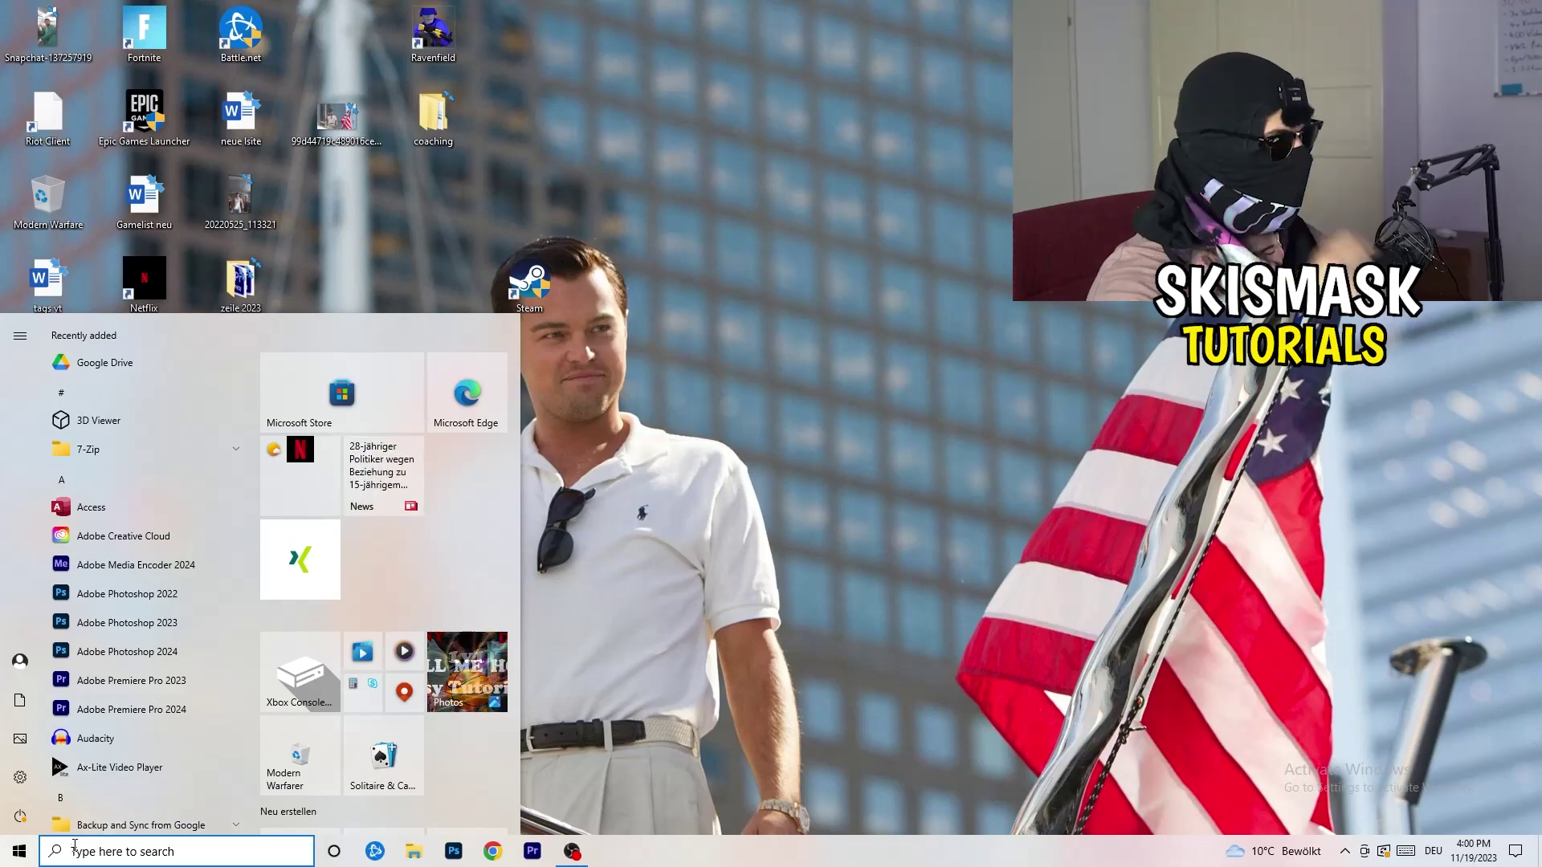
{"action": "left_click", "coordinate": [20, 777]}
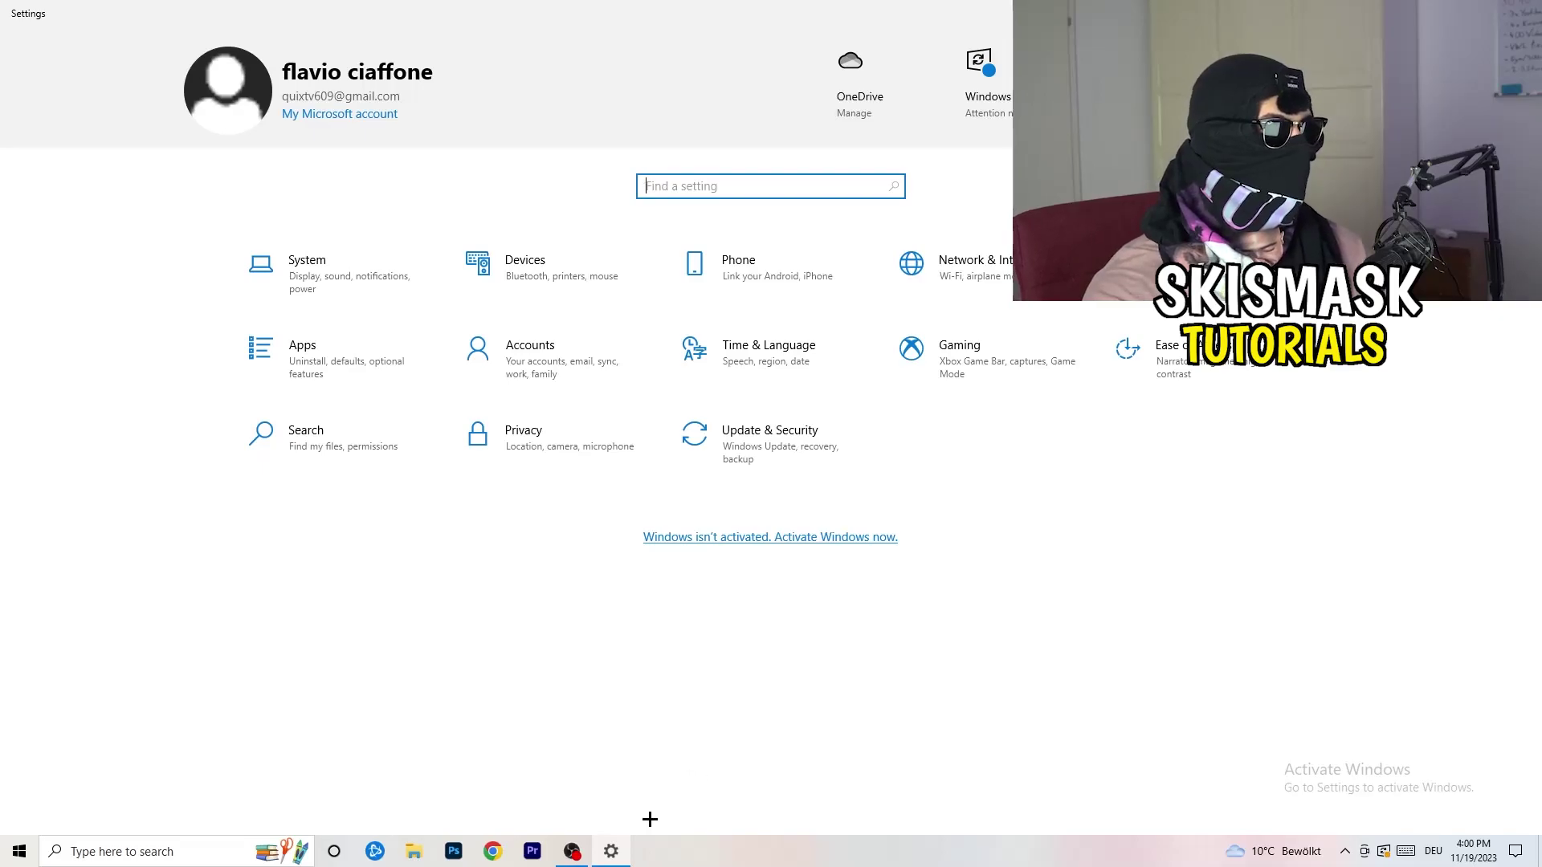
{"action": "left_click", "coordinate": [987, 386]}
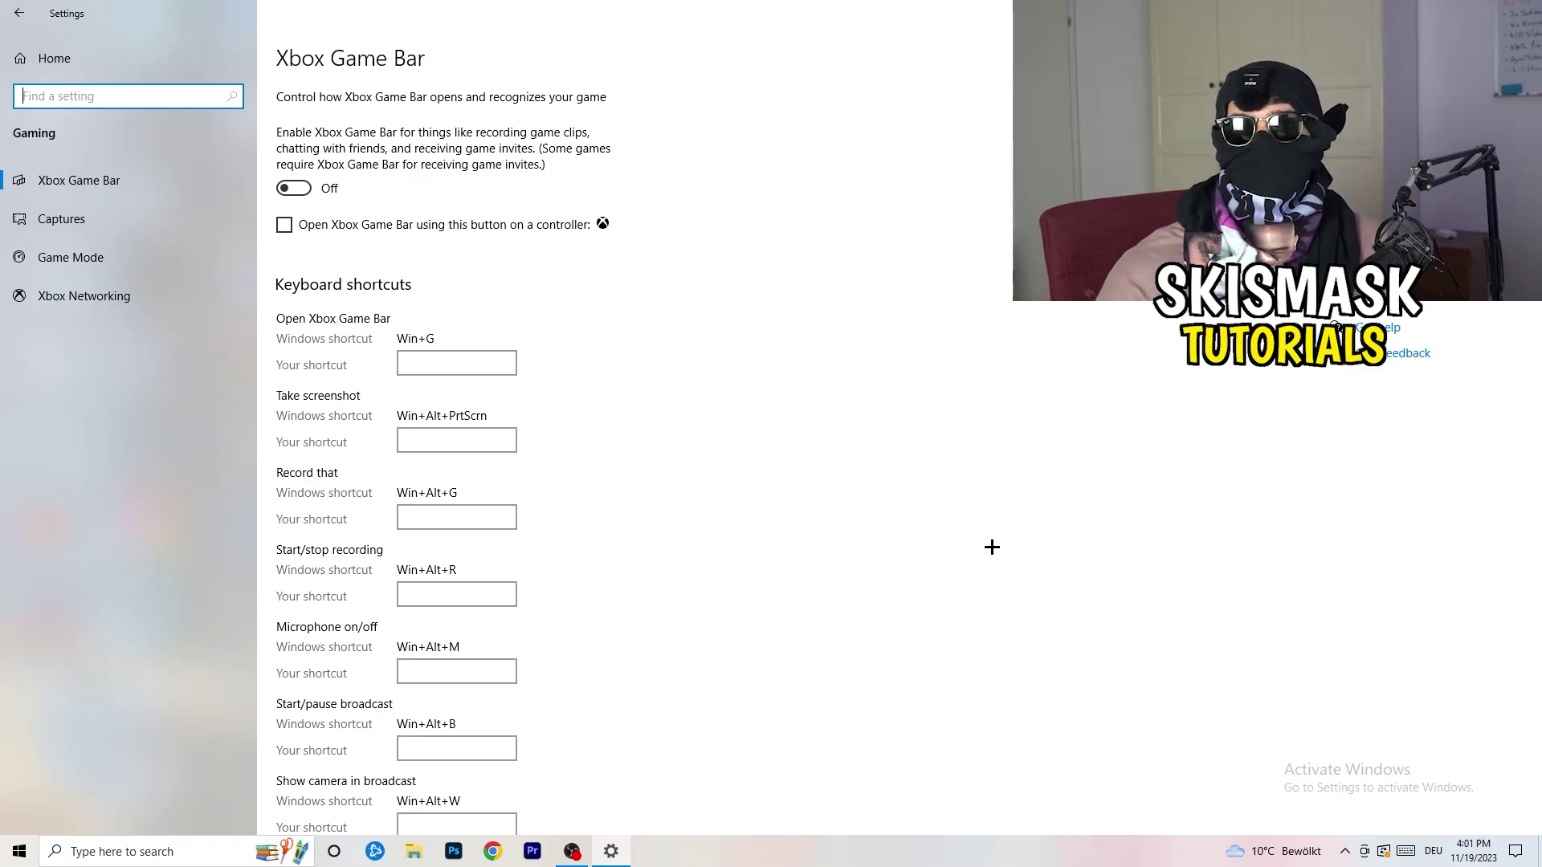
{"action": "left_click", "coordinate": [127, 223]}
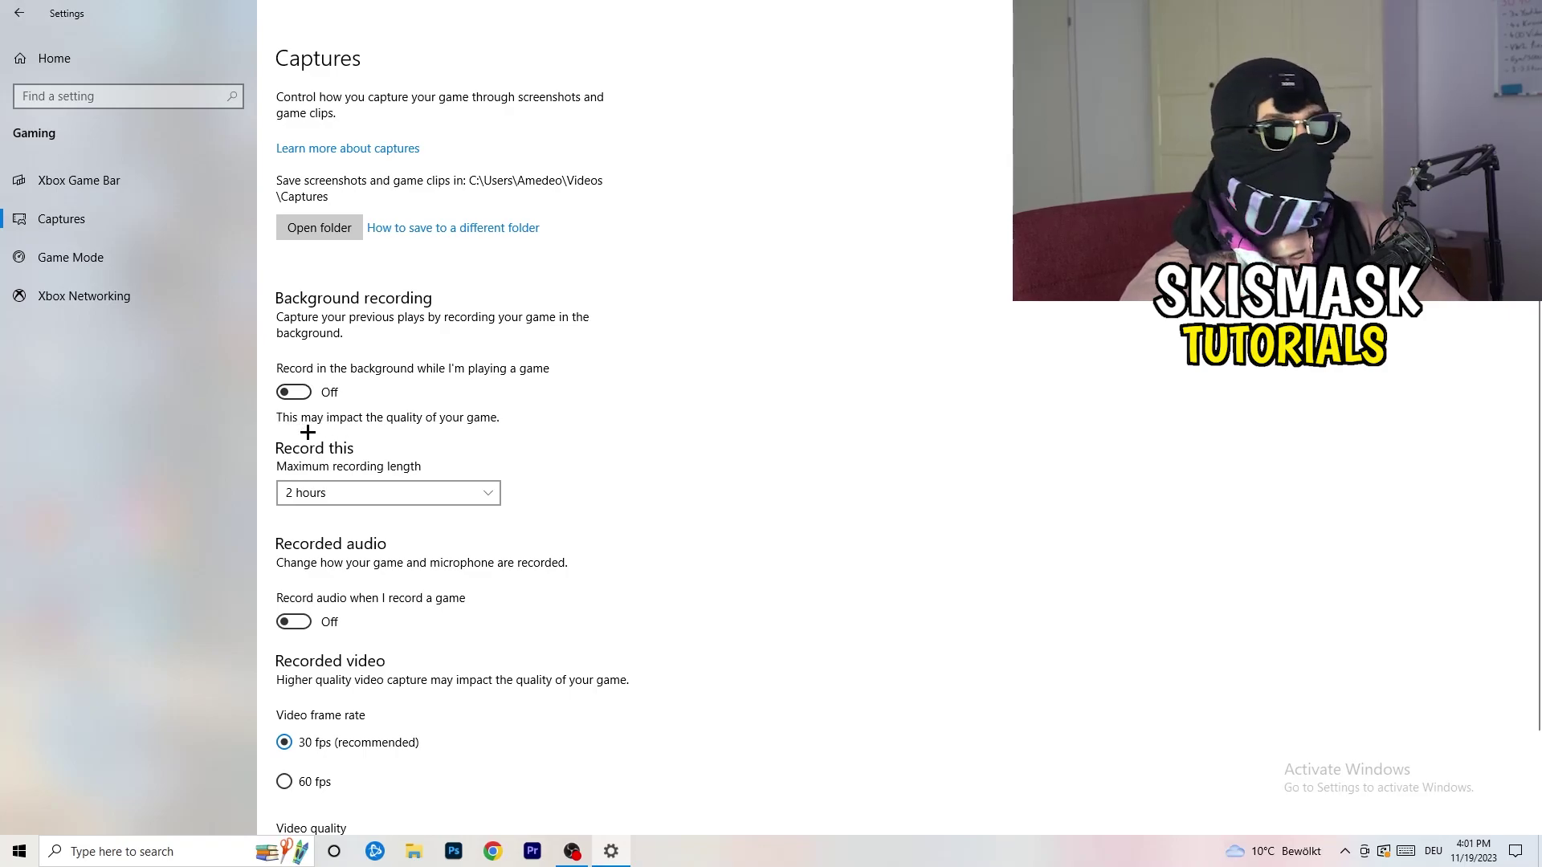
Step: Keep maximum recording length at 2 hours, confirm Game Mode is on, and close Settings
{"action": "left_click", "coordinate": [376, 498]}
{"action": "left_click", "coordinate": [640, 434]}
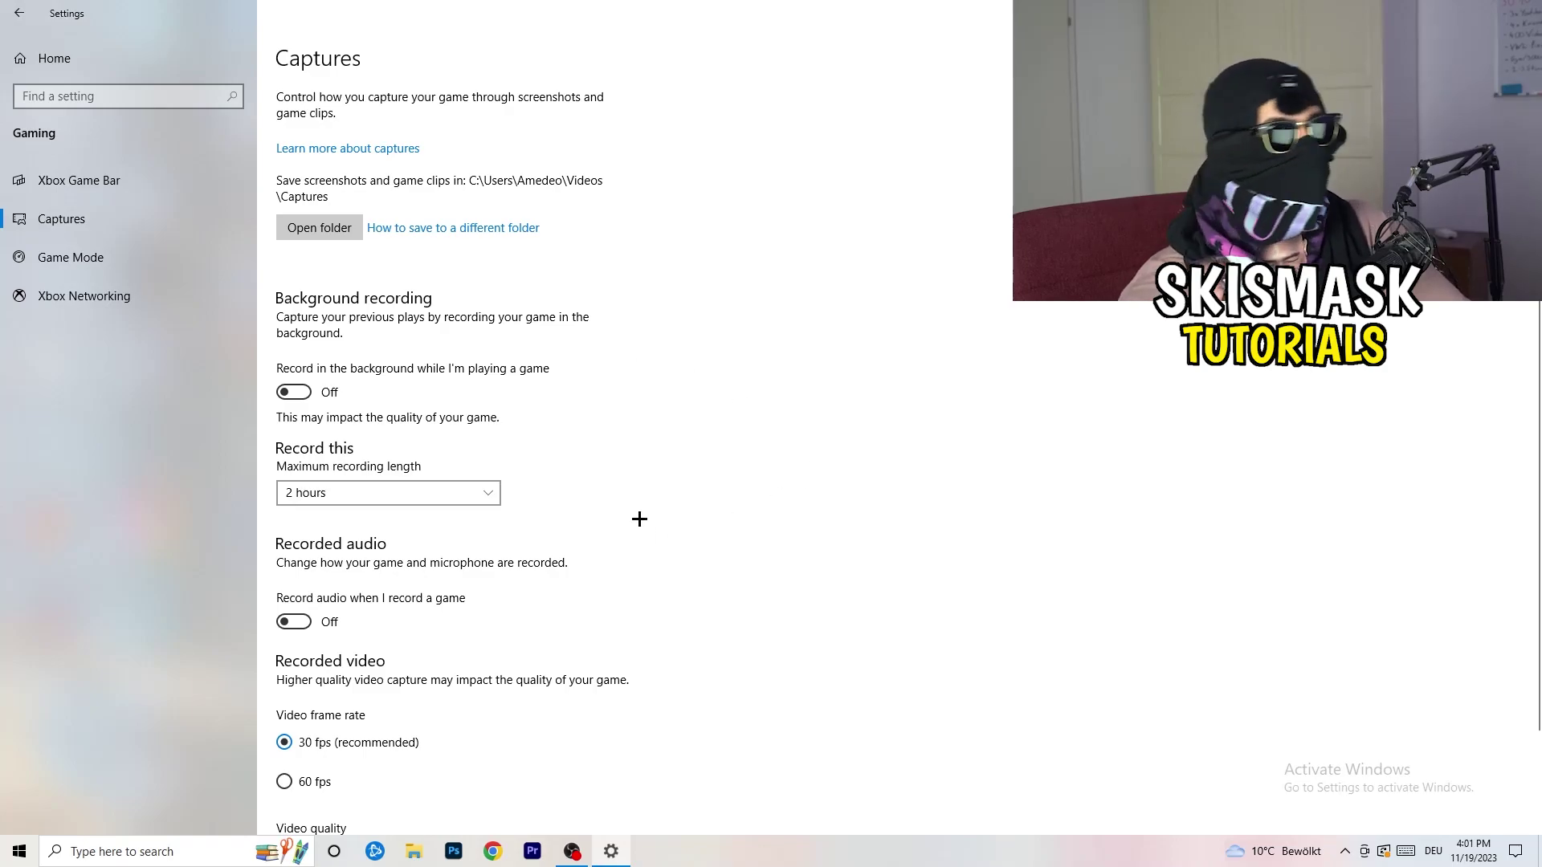
{"action": "left_click", "coordinate": [457, 487]}
{"action": "left_click", "coordinate": [989, 401]}
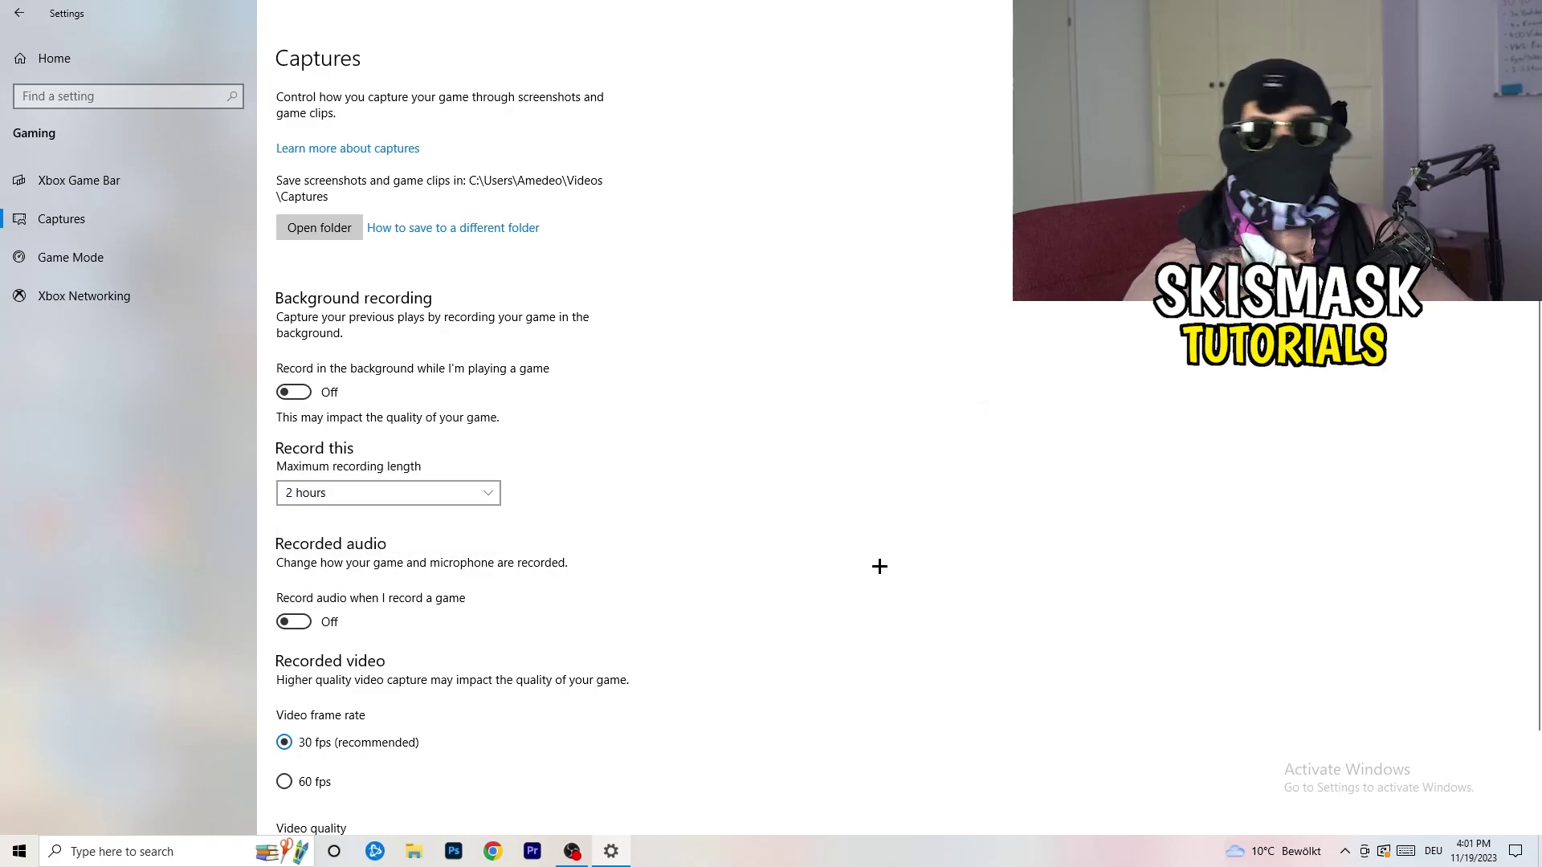
{"action": "scroll", "coordinate": [543, 603], "scroll_direction": "down", "scroll_amount": 2}
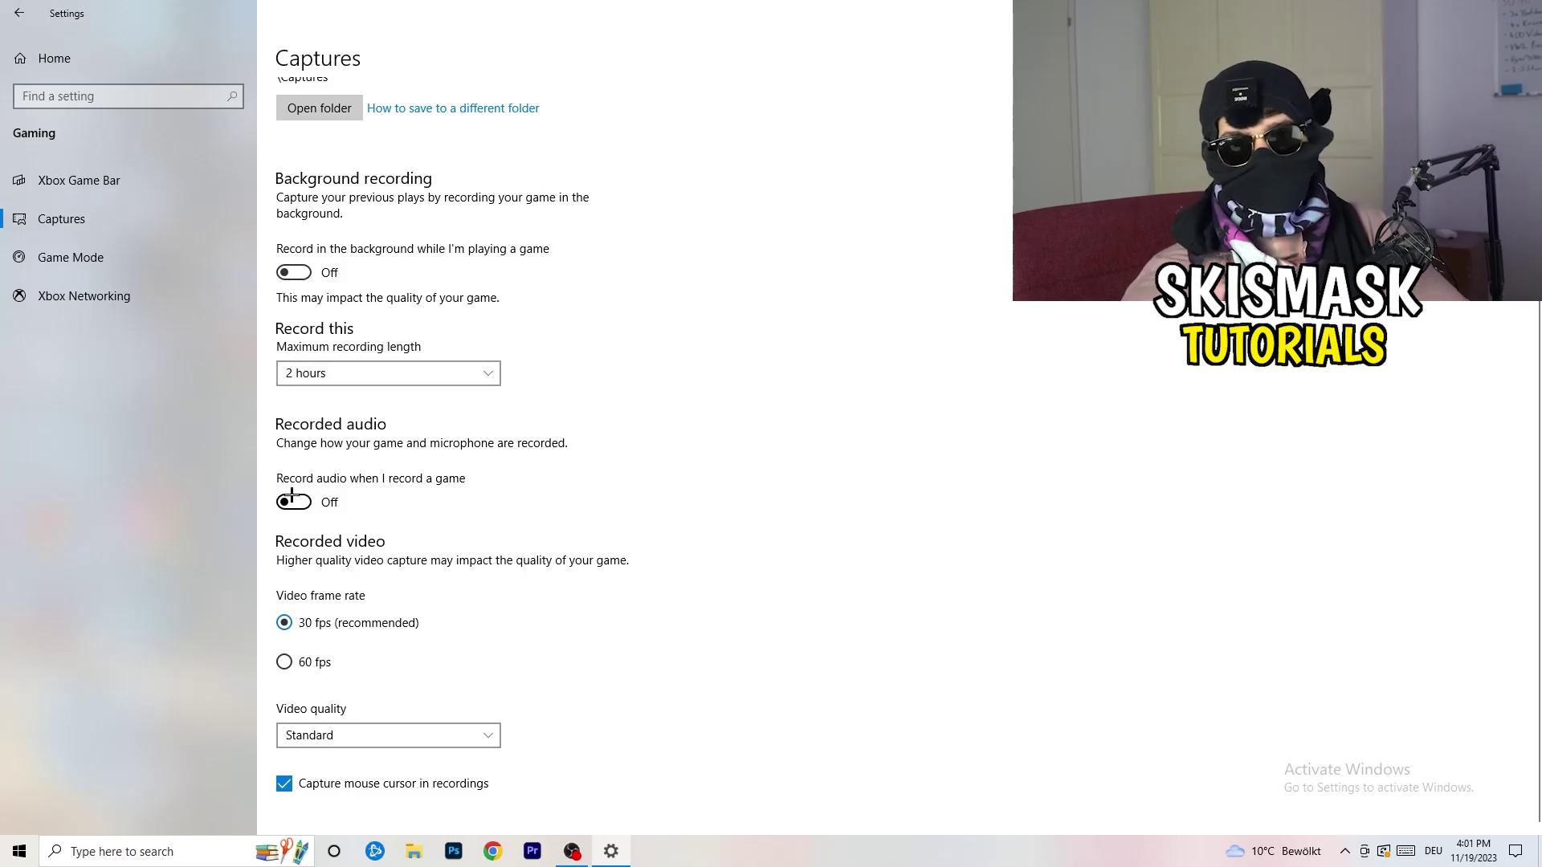
{"action": "left_click", "coordinate": [113, 254]}
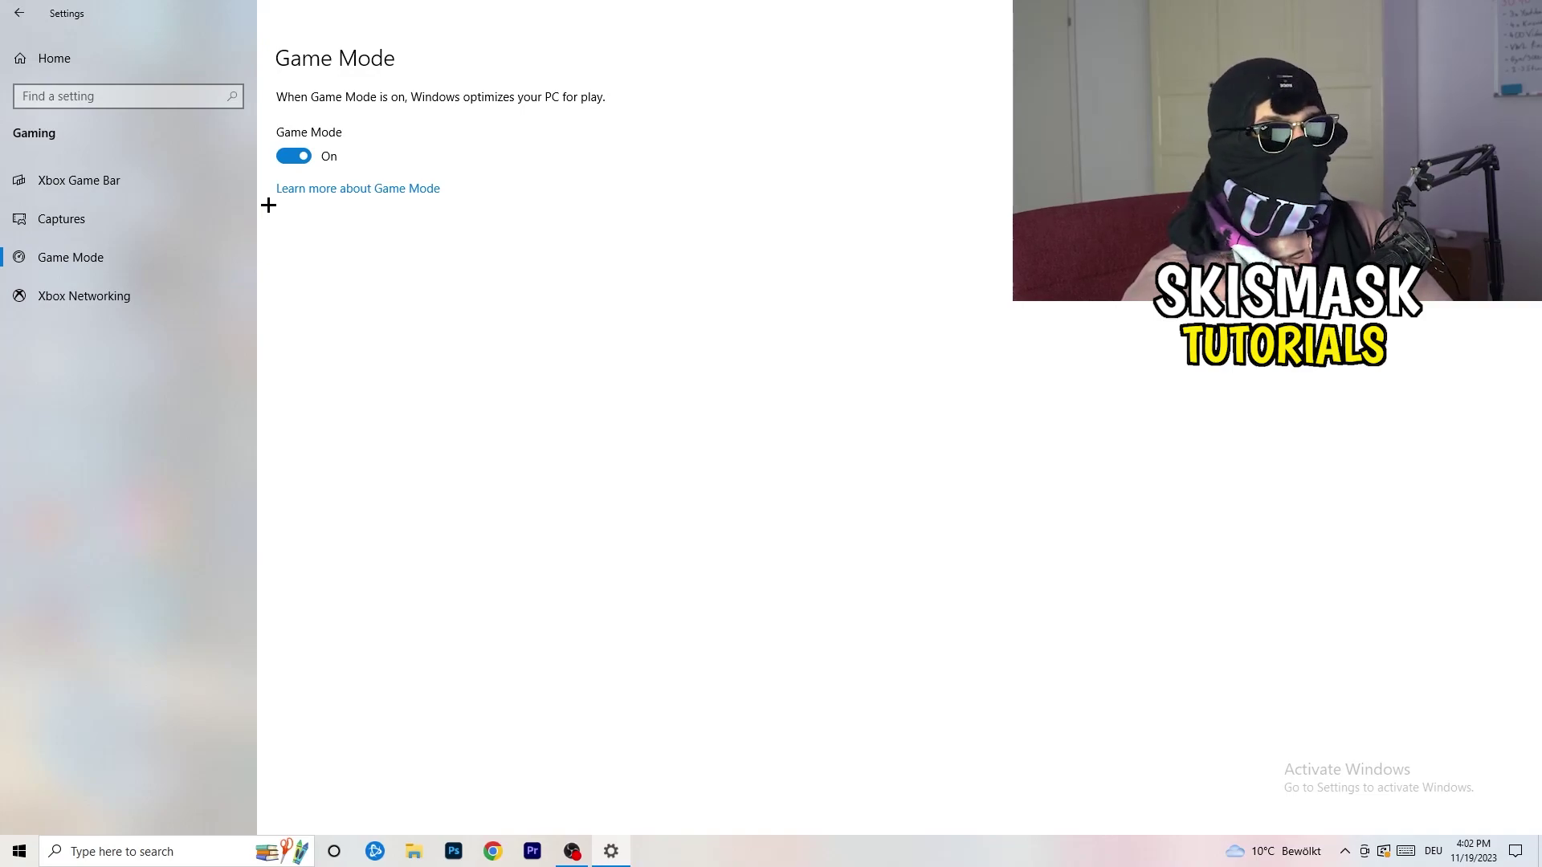
{"action": "key", "text": "alt+F4"}
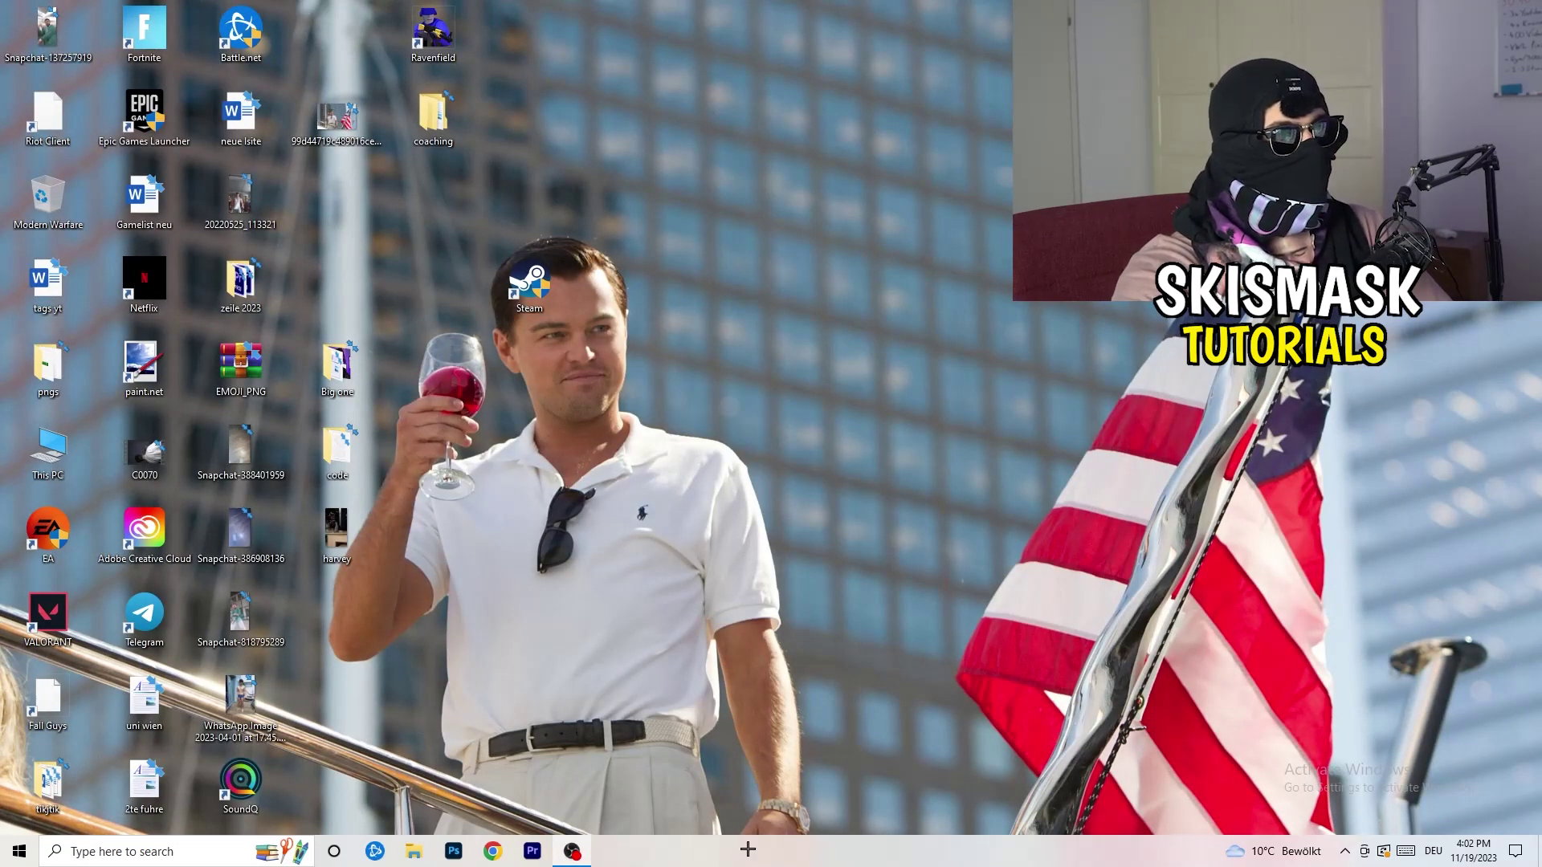
Step: Launch Task Manager from the taskbar and maximize it
{"action": "left_click_drag", "start_coordinate": [751, 849], "coordinate": [543, 755]}
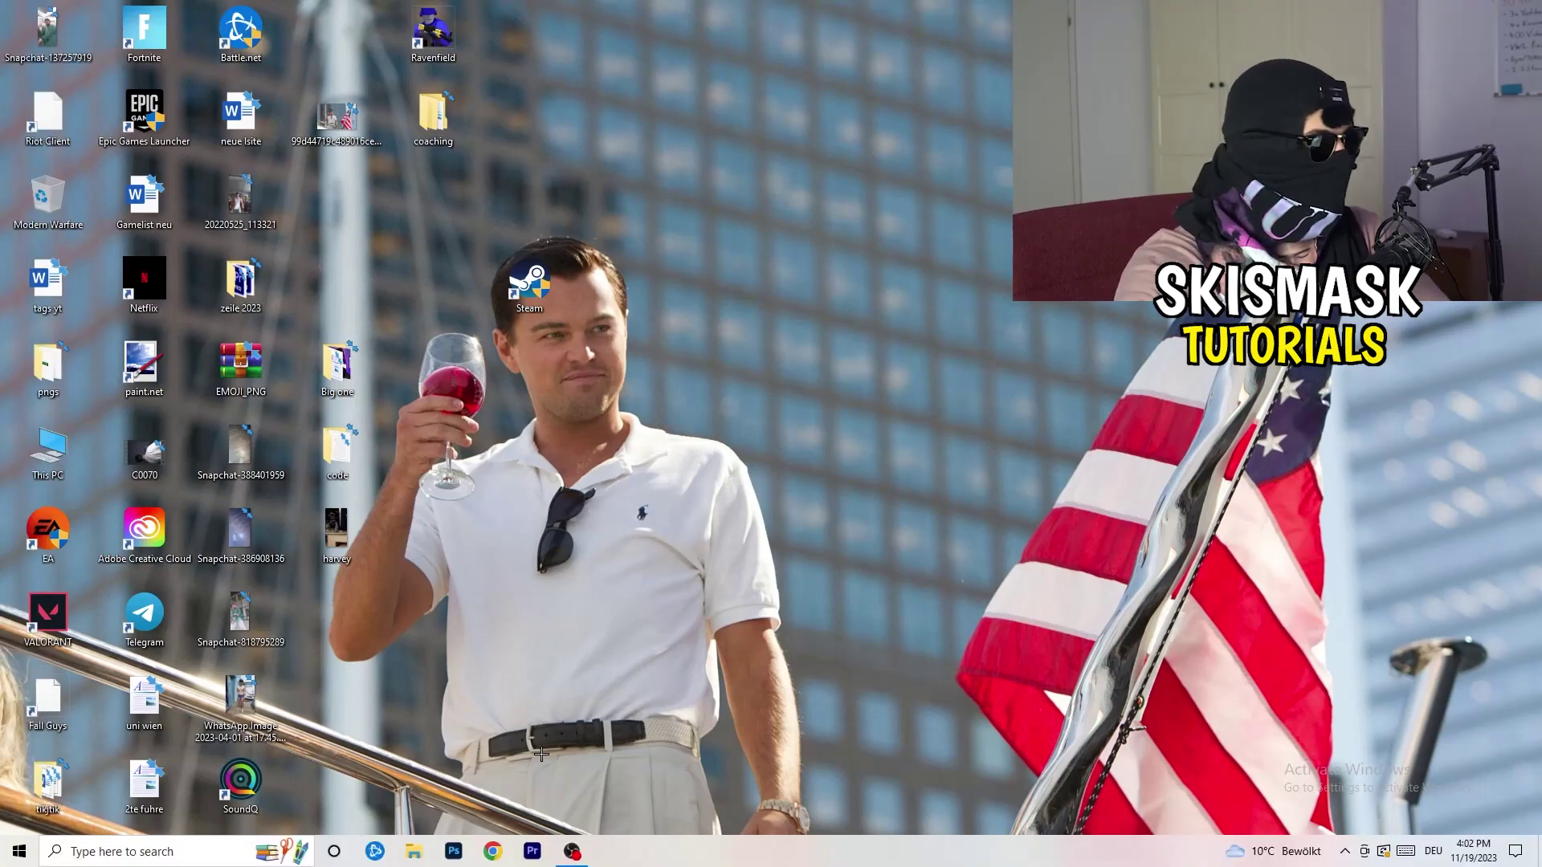
{"action": "right_click", "coordinate": [745, 853]}
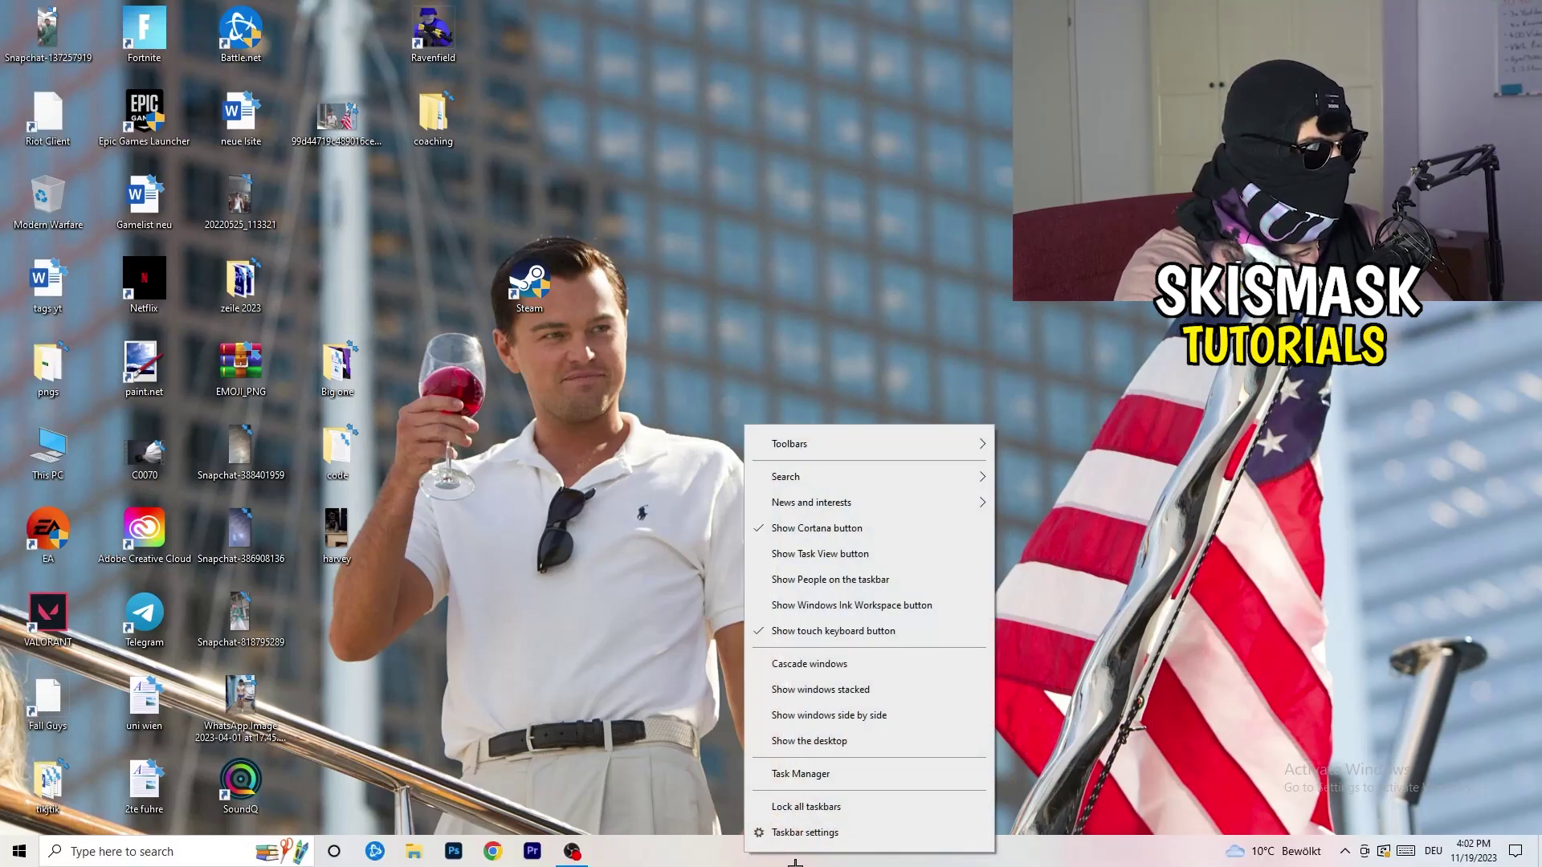
{"action": "left_click", "coordinate": [830, 775]}
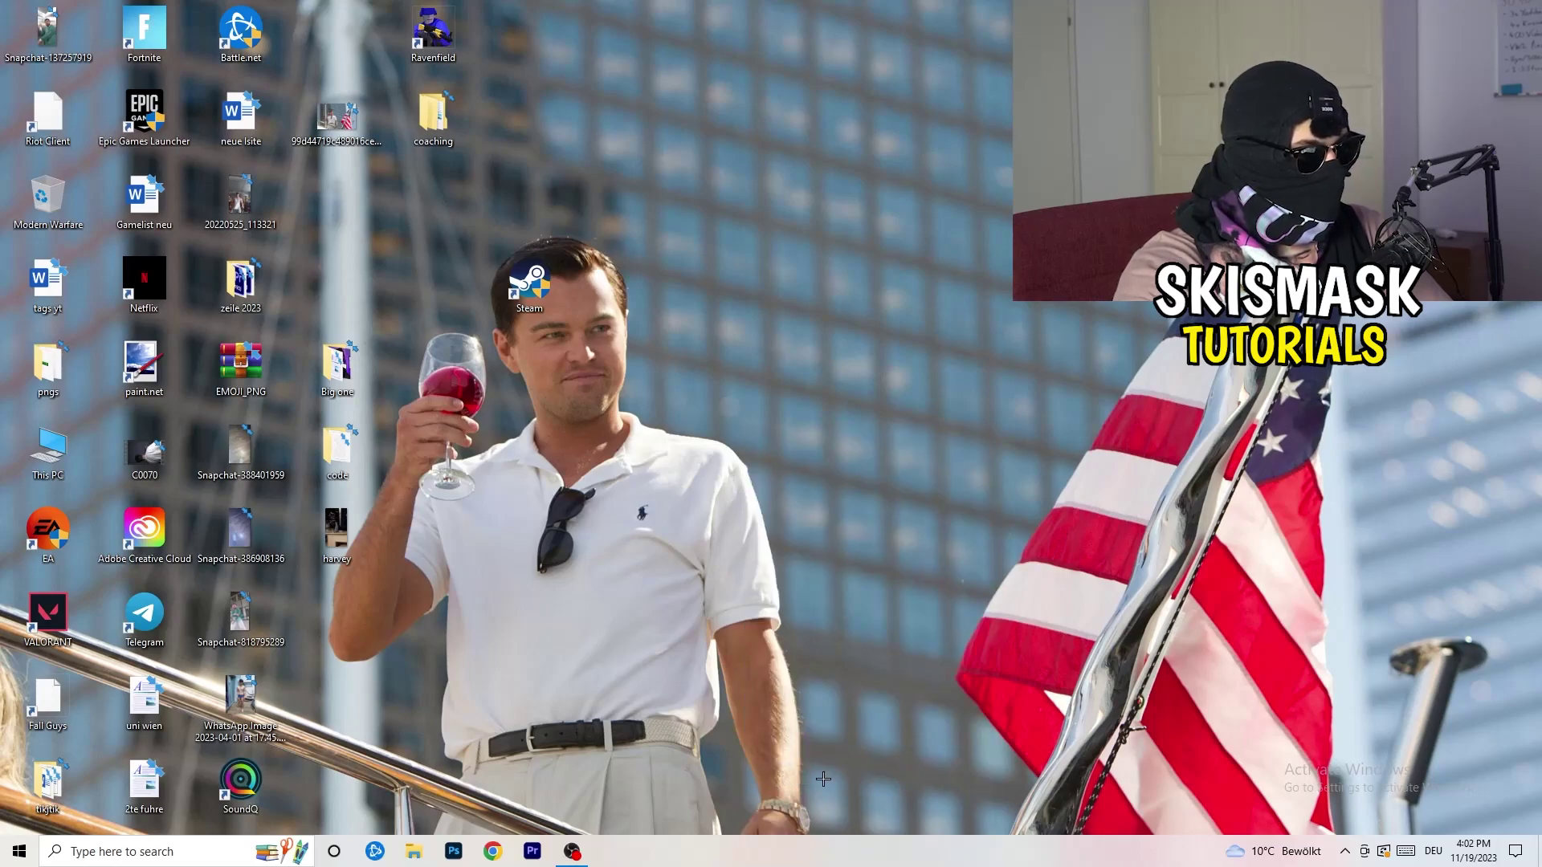
{"action": "left_click", "coordinate": [890, 40]}
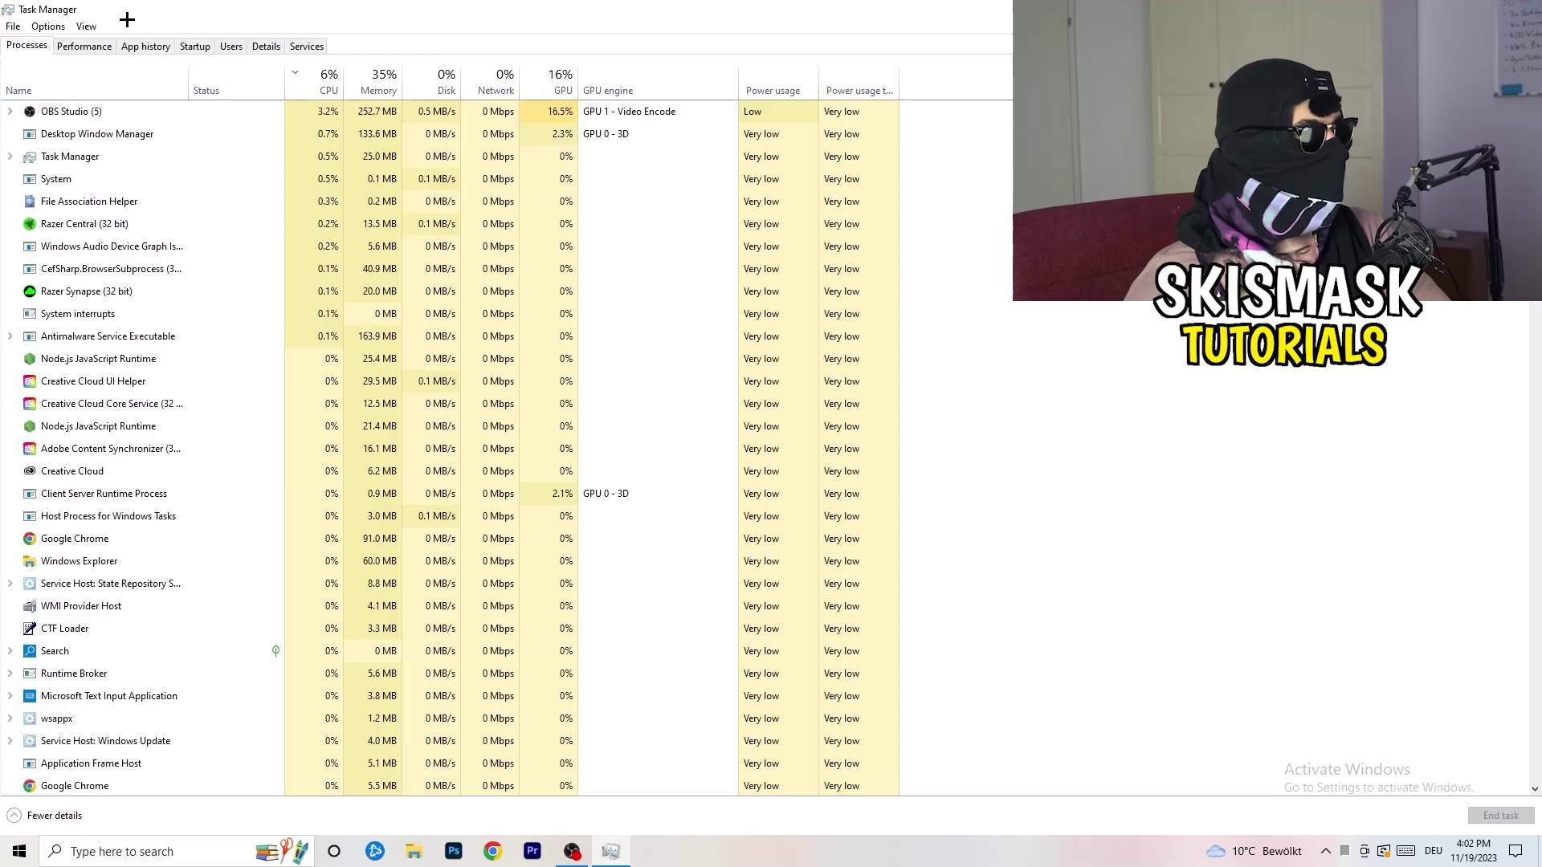
Step: Sort processes by GPU to check OBS Studio, then sort them by CPU usage
{"action": "left_click", "coordinate": [328, 73]}
{"action": "left_click", "coordinate": [537, 82]}
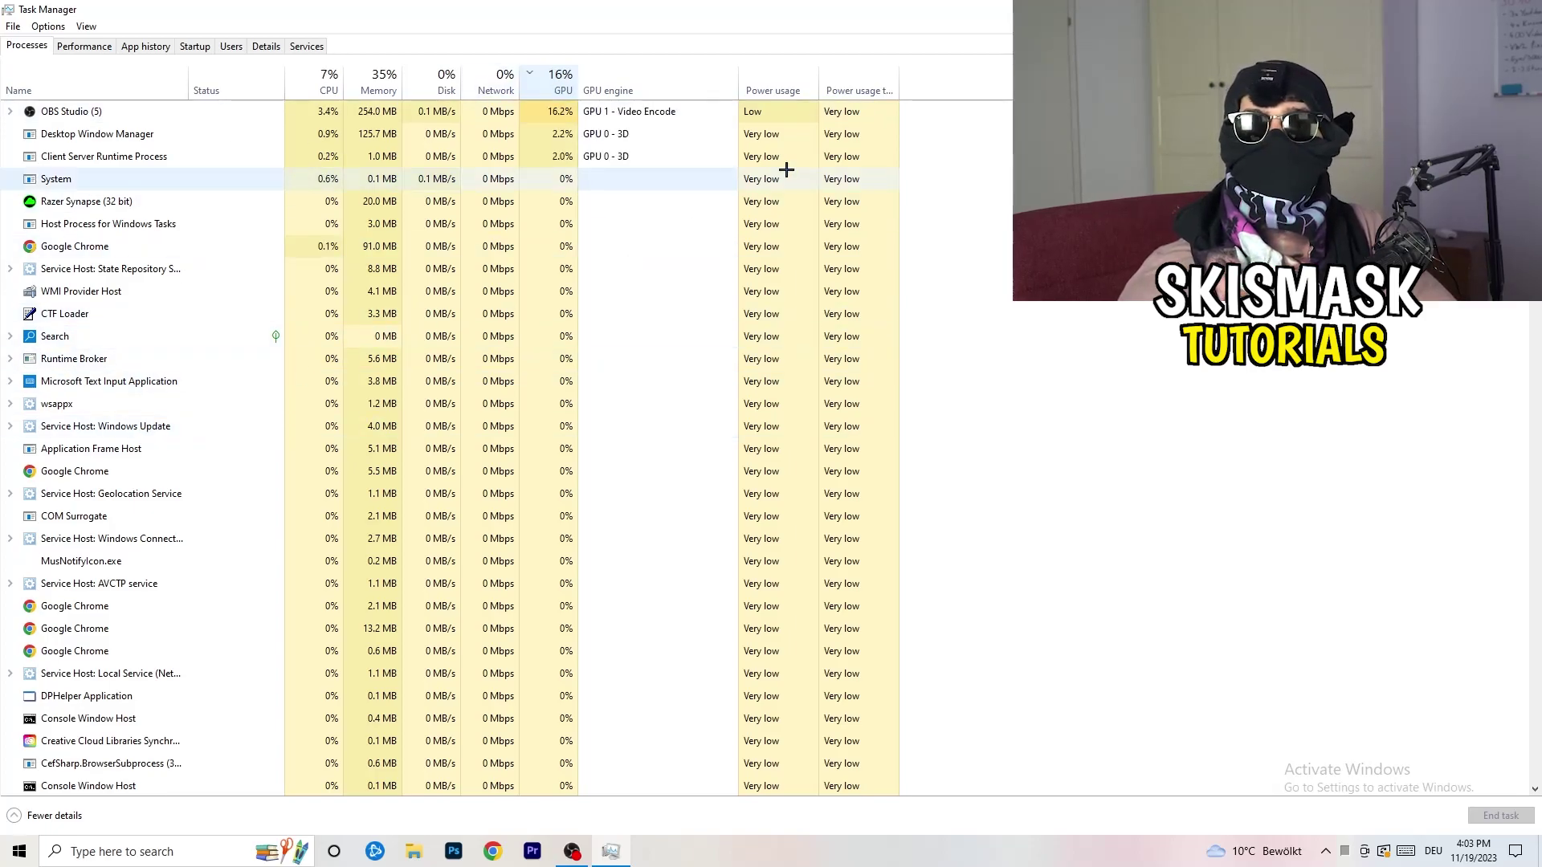
{"action": "right_click", "coordinate": [564, 115]}
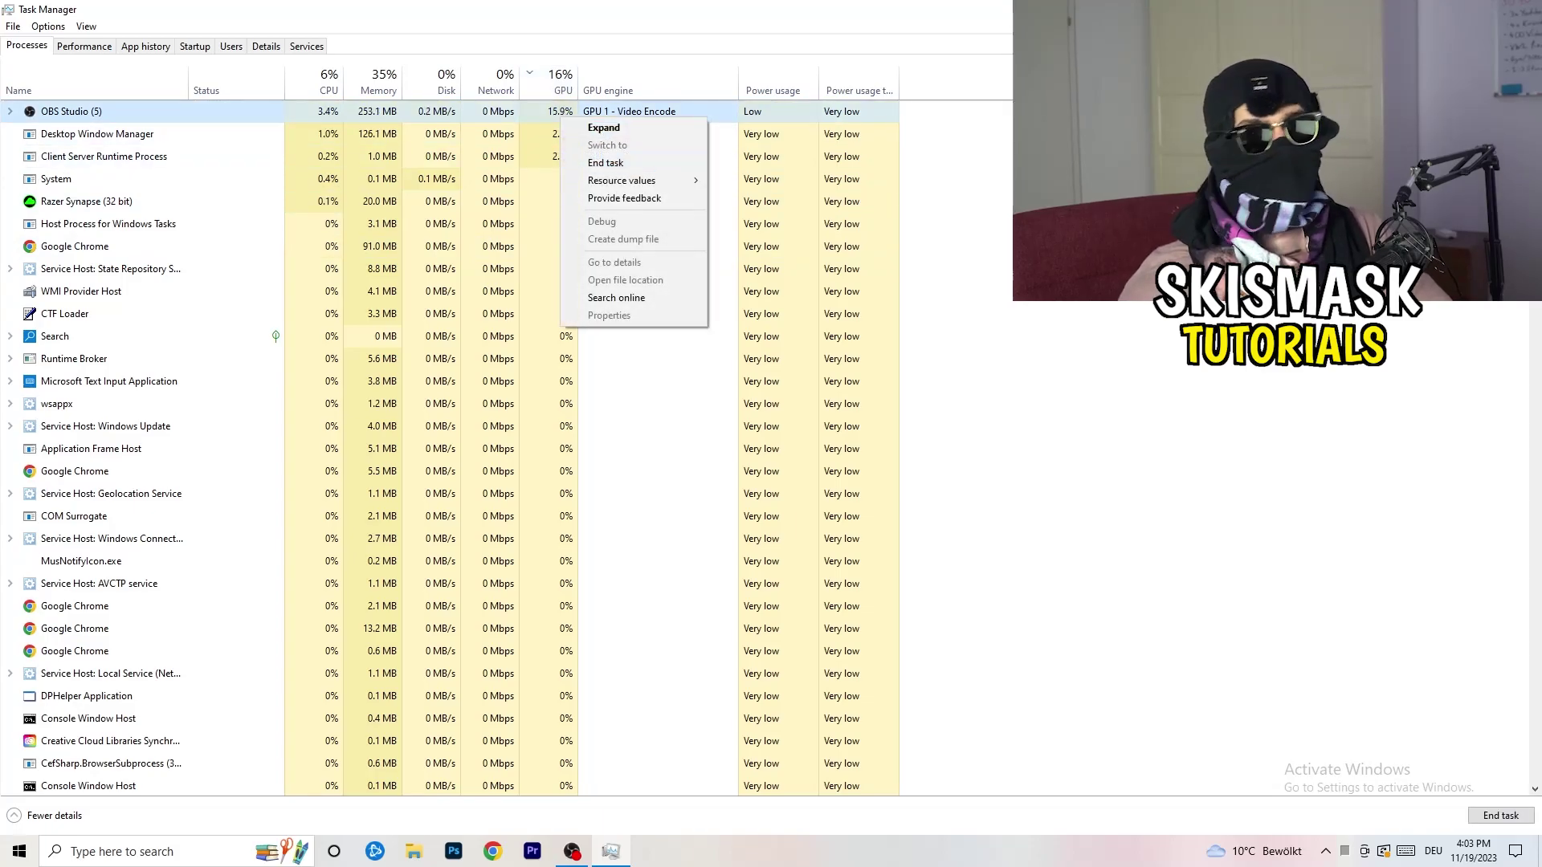
{"action": "key", "text": "Escape"}
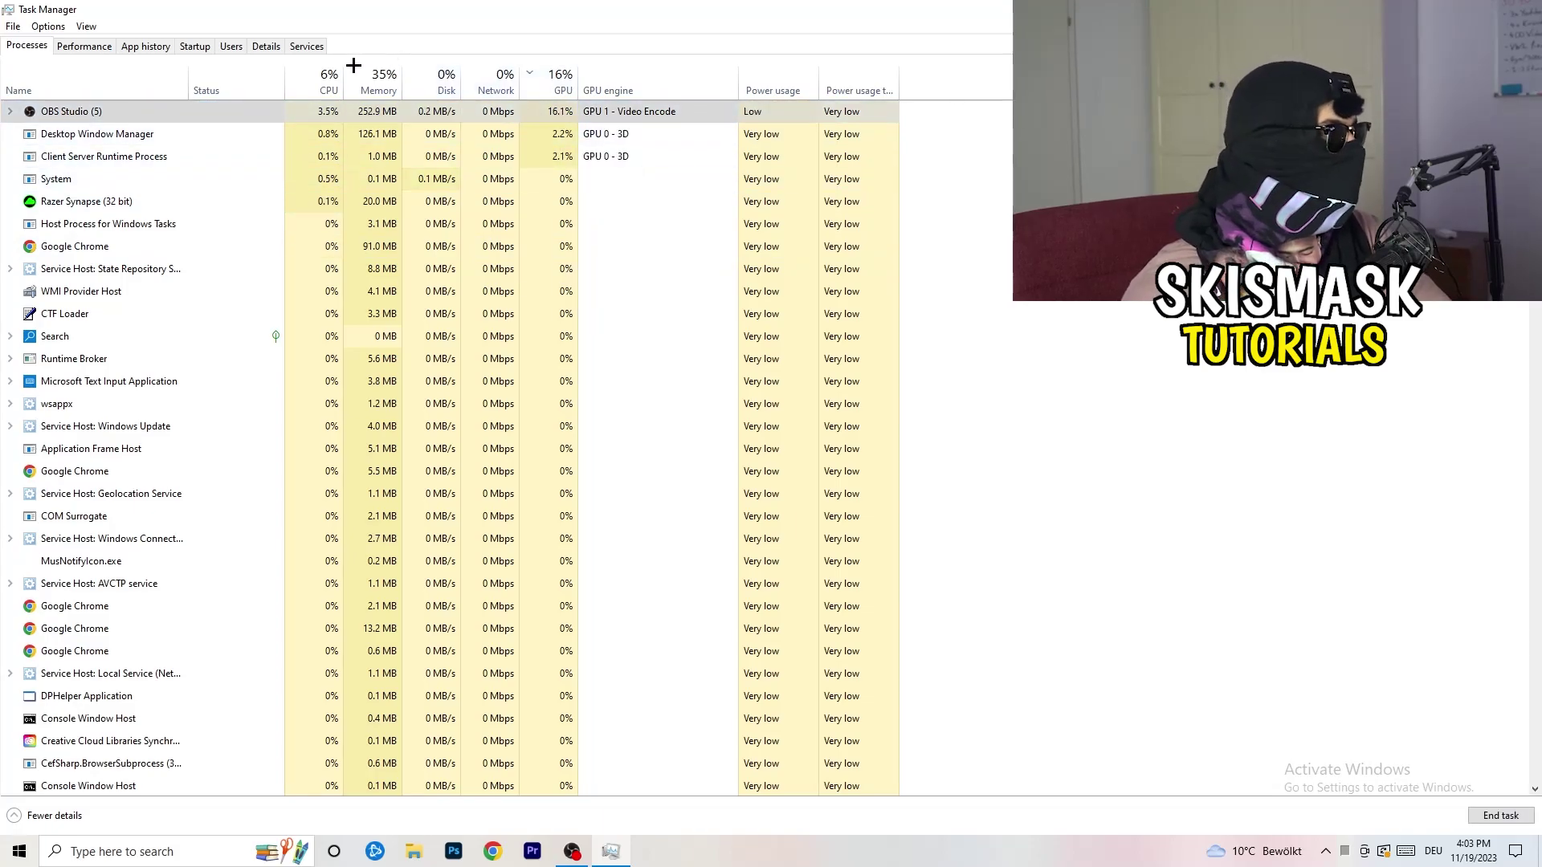
{"action": "left_click", "coordinate": [327, 80]}
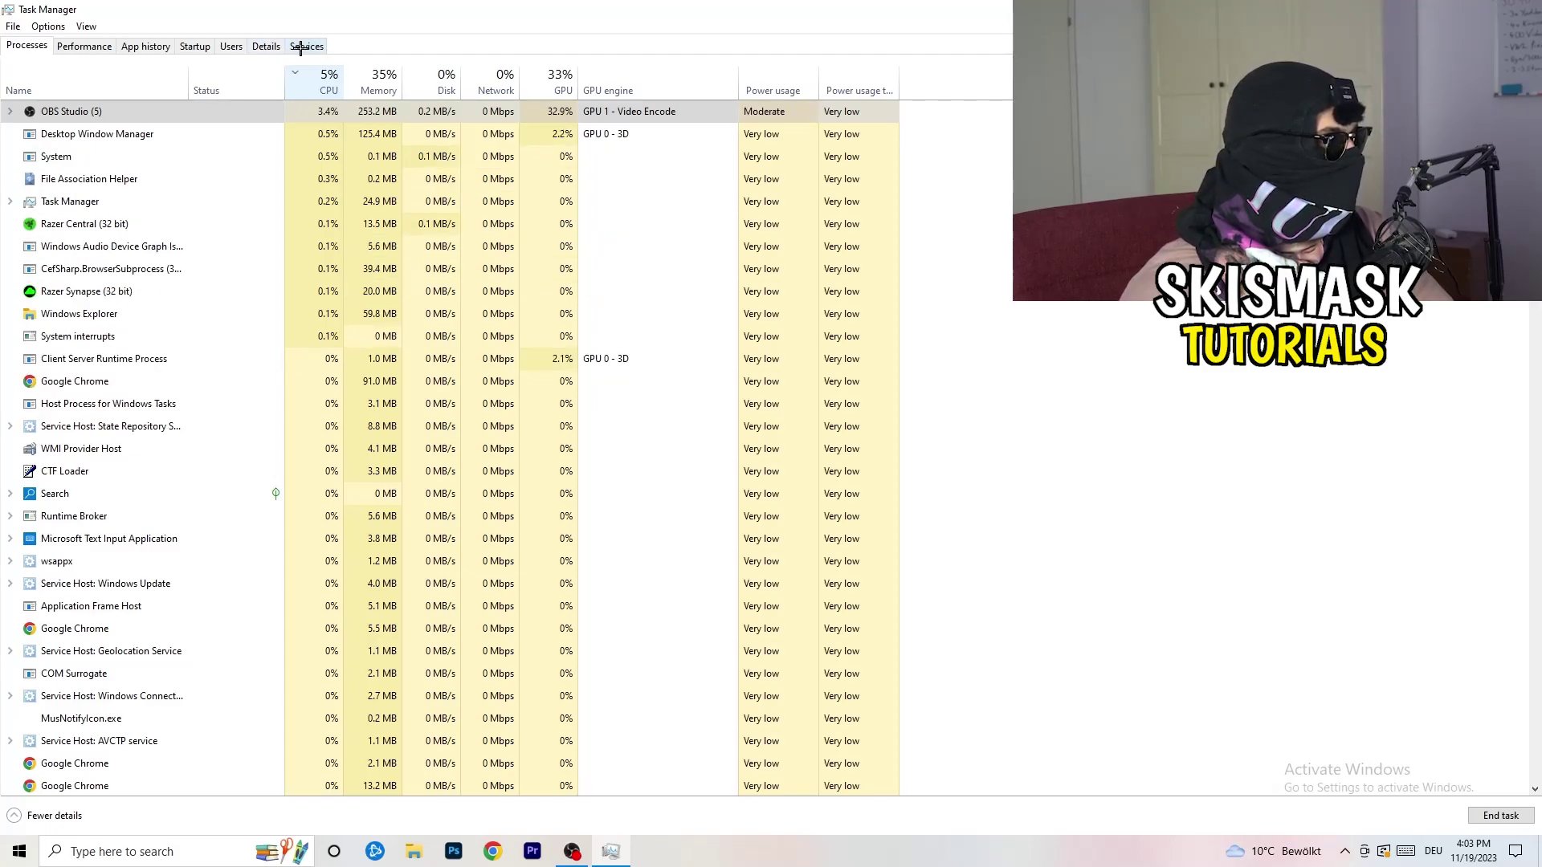
Step: View Creative Cloud UI Helper's priority options on the Details tab unchanged, then show Startup apps
{"action": "left_click", "coordinate": [255, 48]}
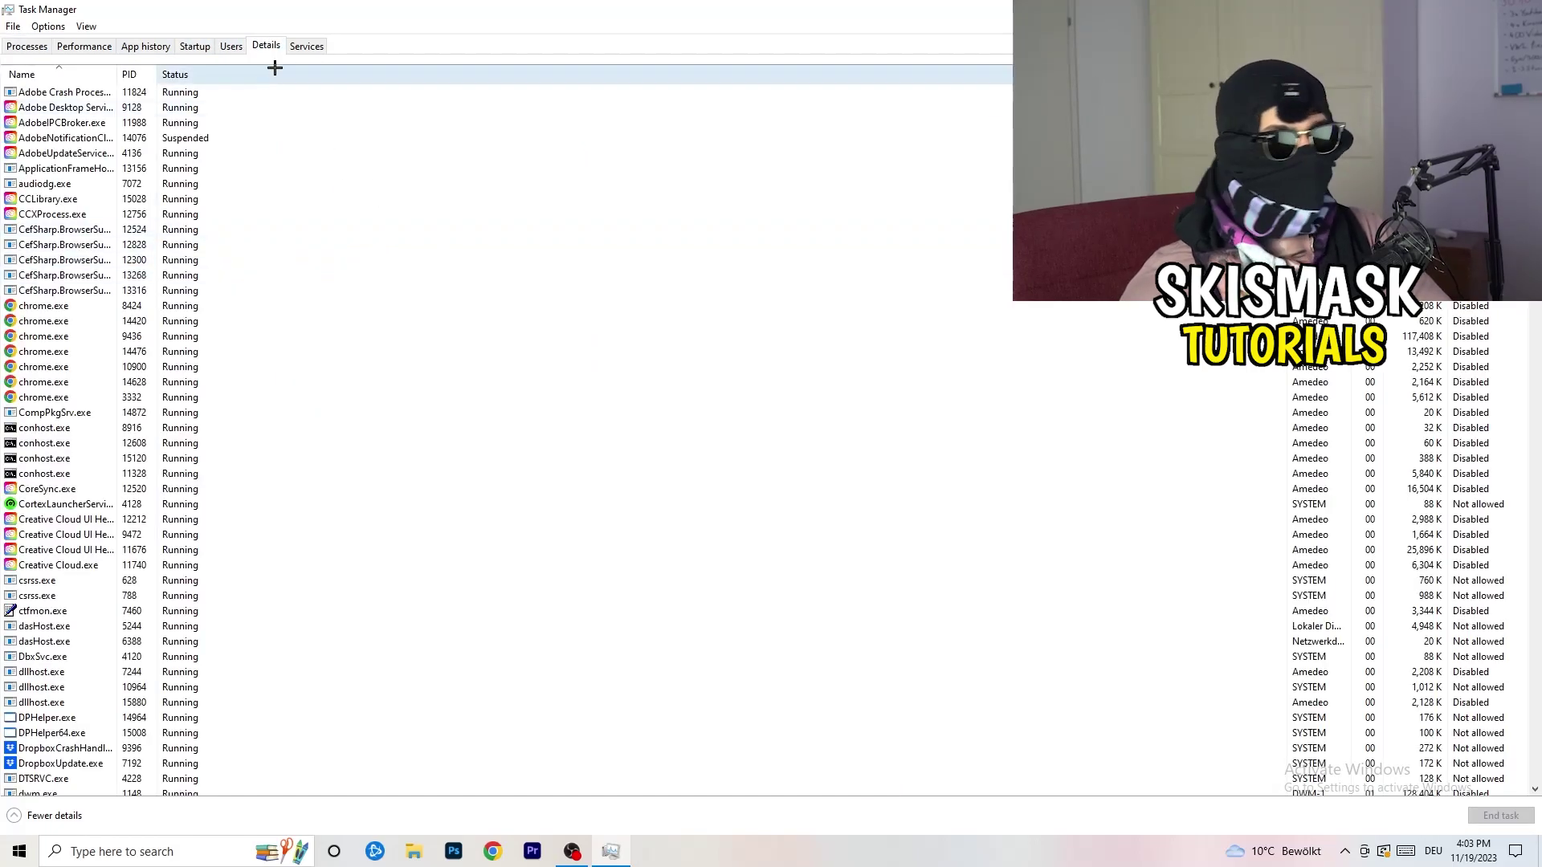
{"action": "scroll", "coordinate": [227, 416], "scroll_direction": "down", "scroll_amount": 4}
{"action": "scroll", "coordinate": [227, 412], "scroll_direction": "up", "scroll_amount": 4}
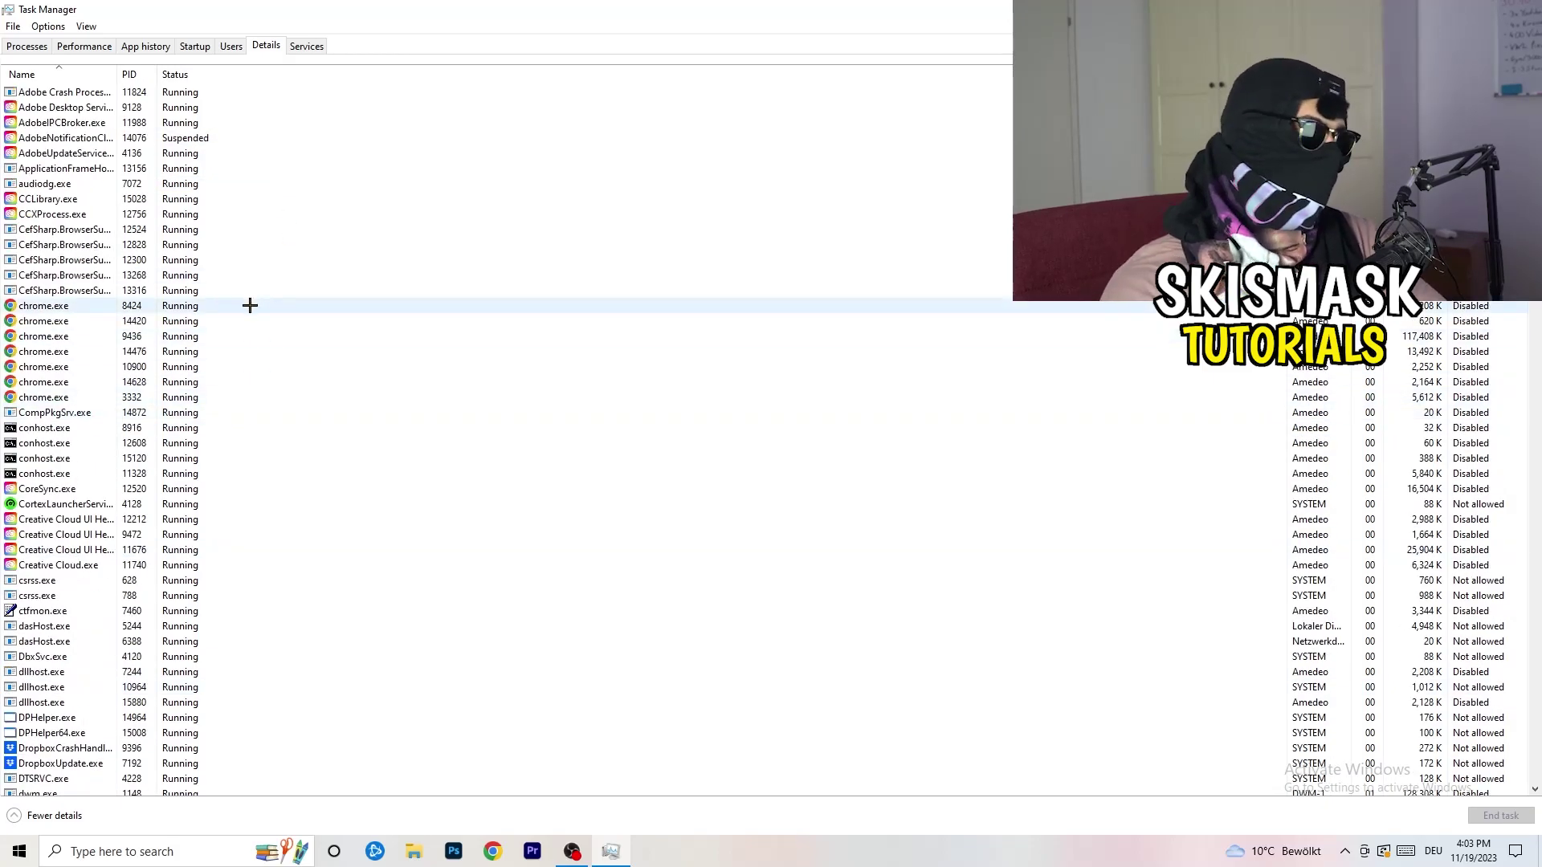
{"action": "scroll", "coordinate": [193, 378], "scroll_direction": "down", "scroll_amount": 3}
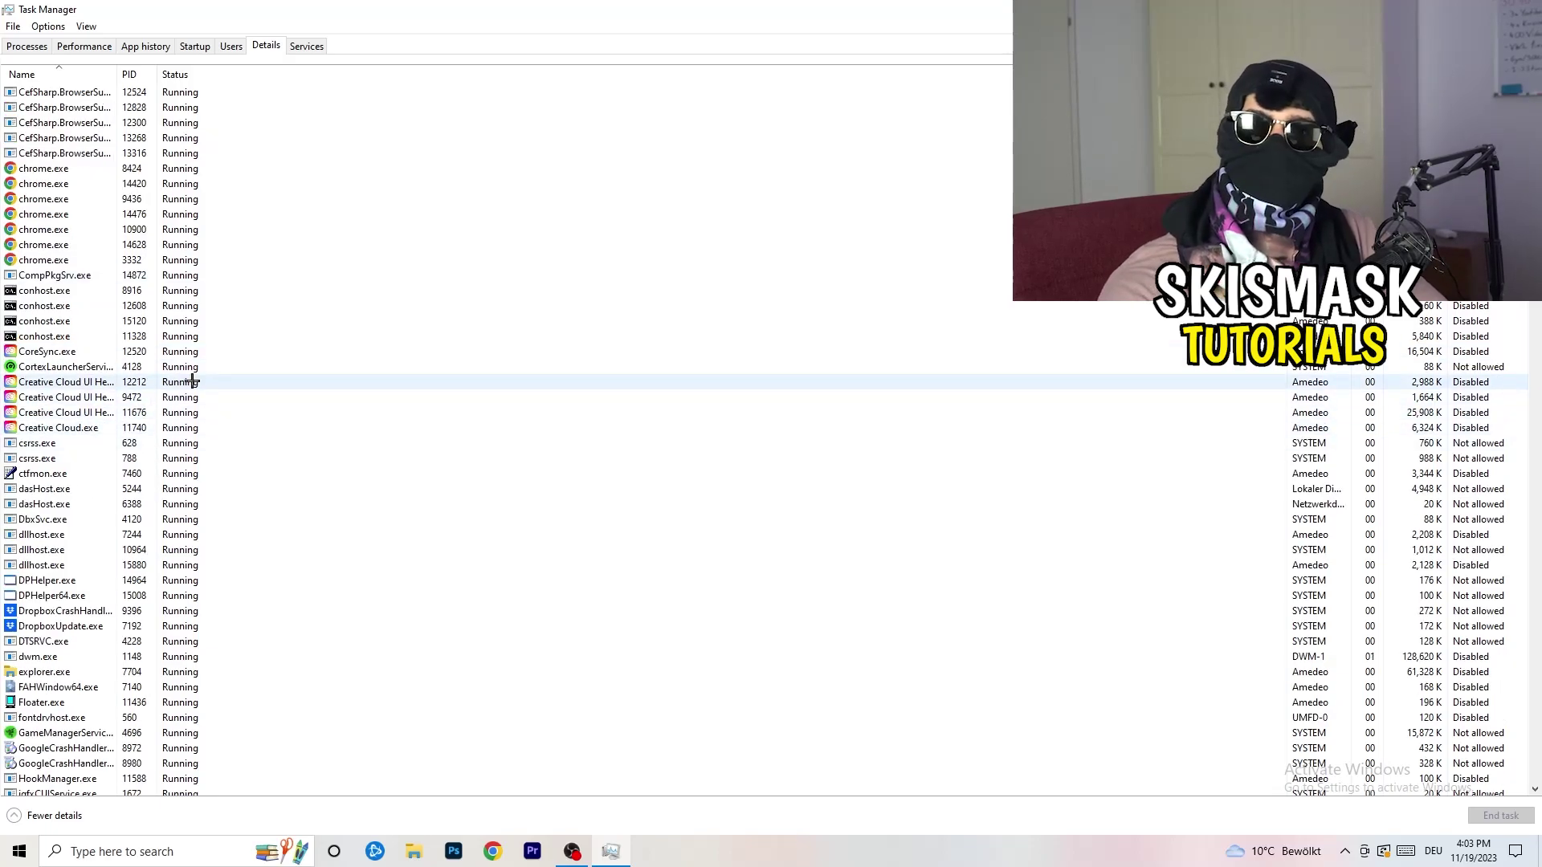
{"action": "right_click", "coordinate": [64, 413]}
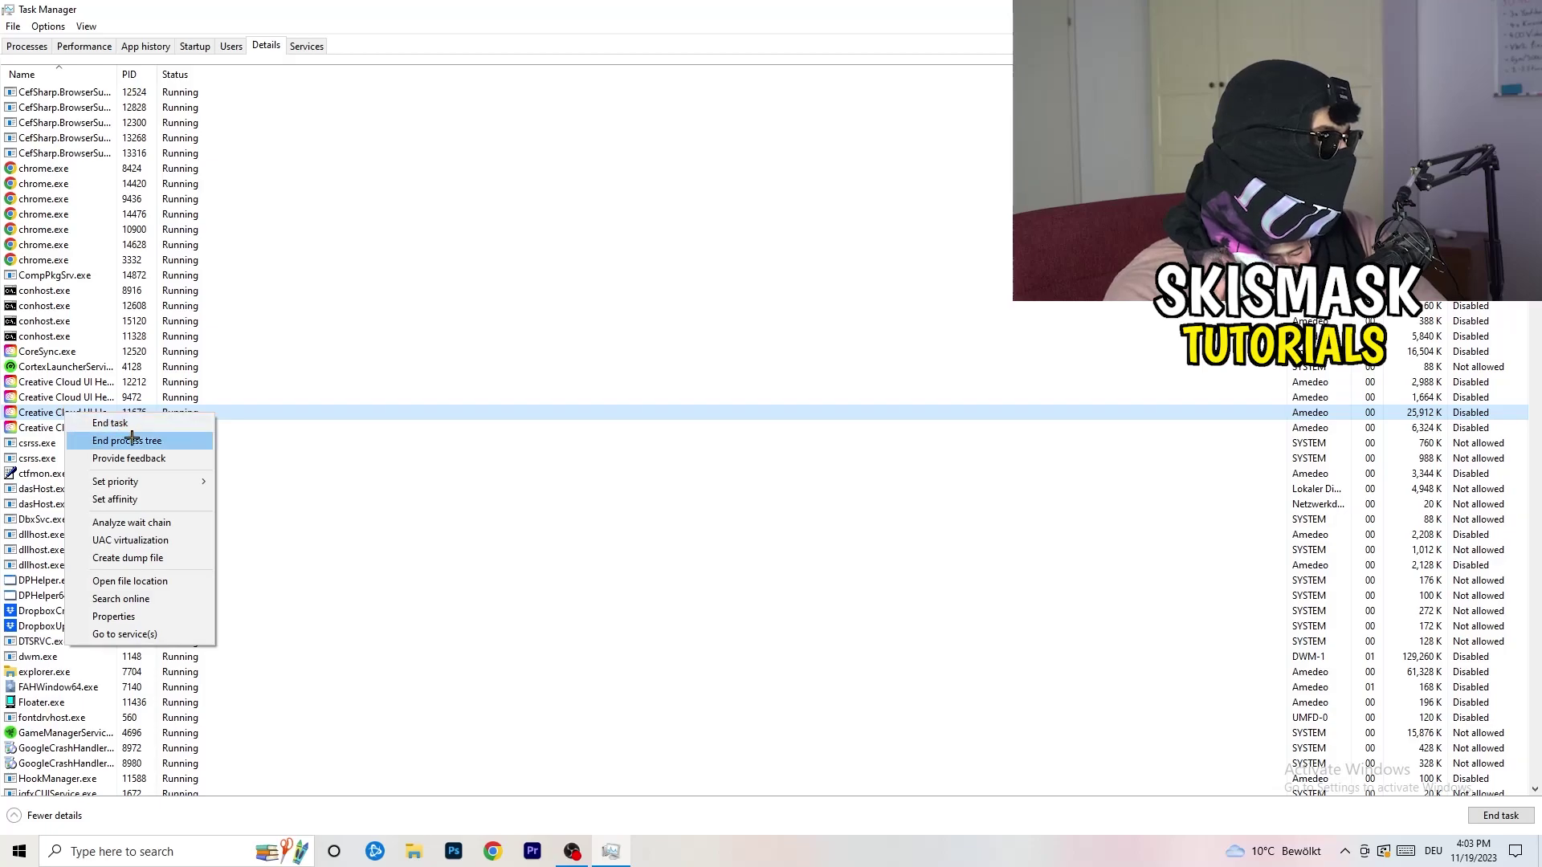
{"action": "mouse_move", "coordinate": [172, 482]}
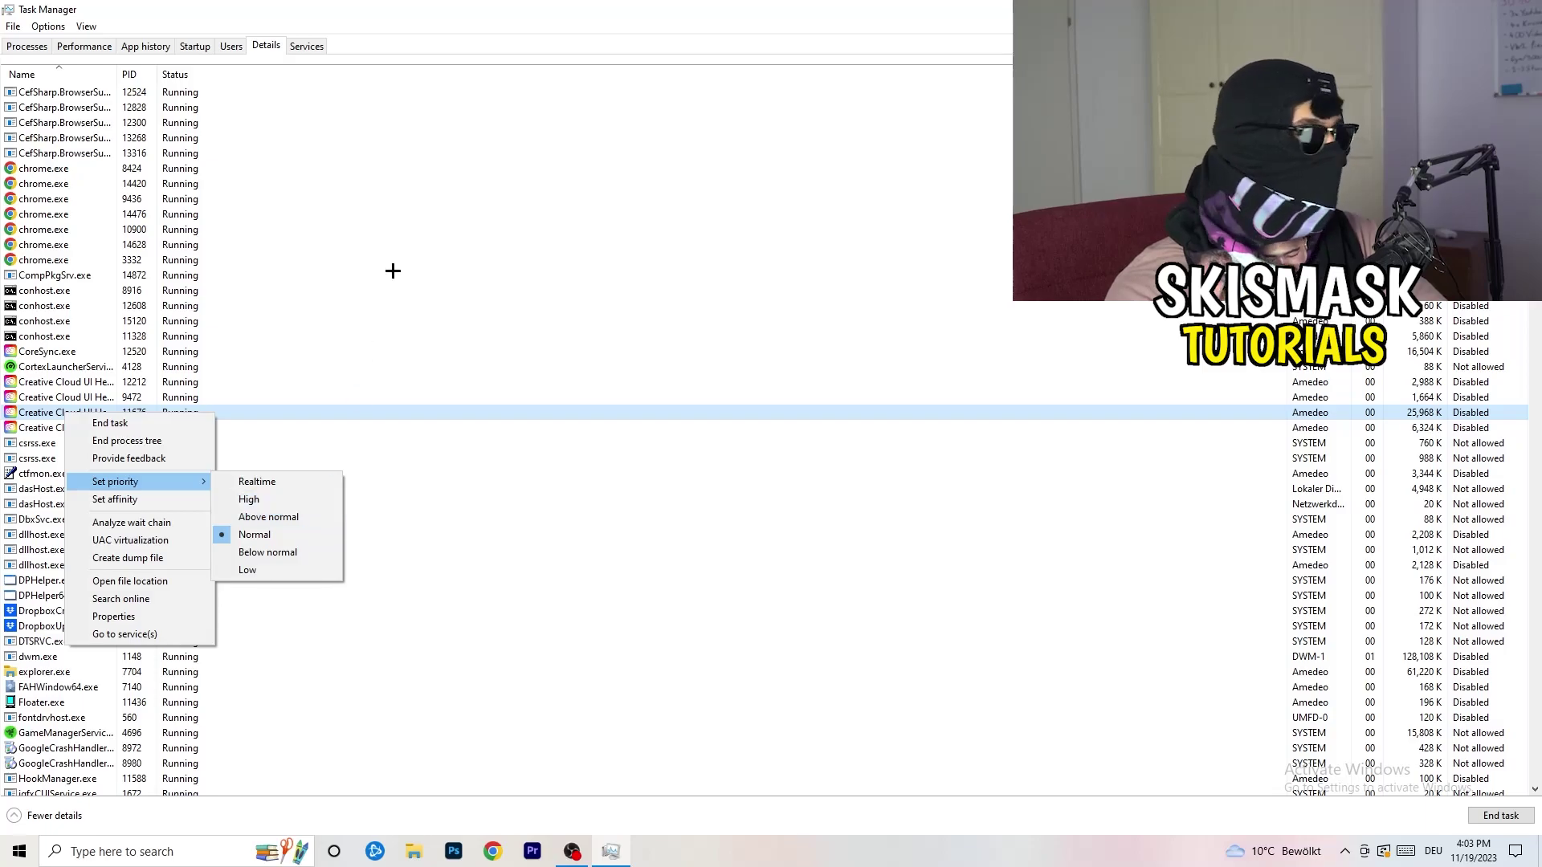
{"action": "left_click", "coordinate": [195, 46]}
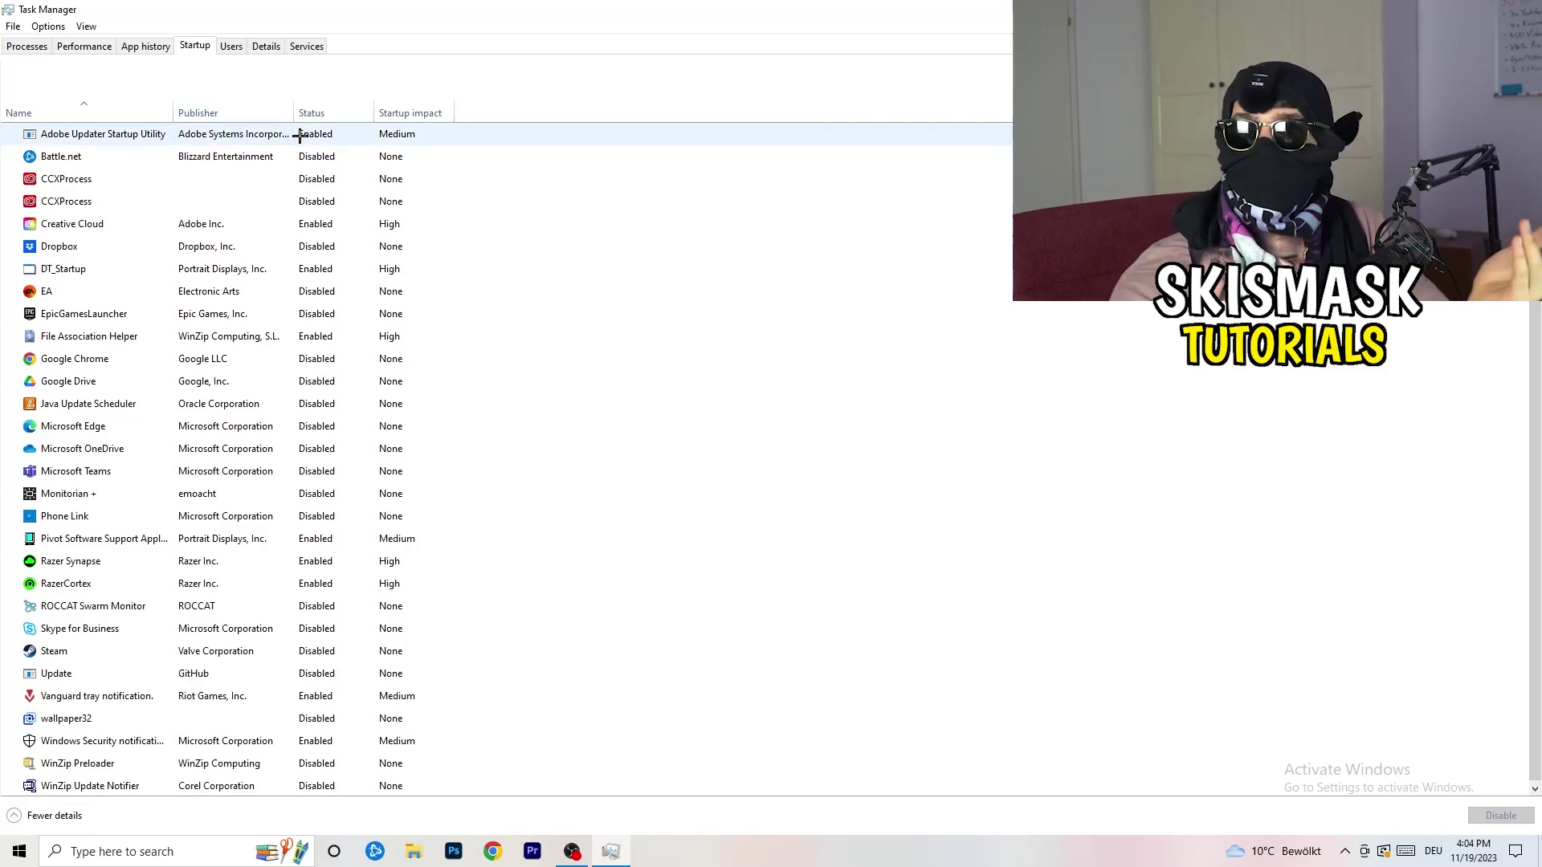
Step: Leave DT_Startup enabled without changing it and close Task Manager
{"action": "right_click", "coordinate": [353, 264]}
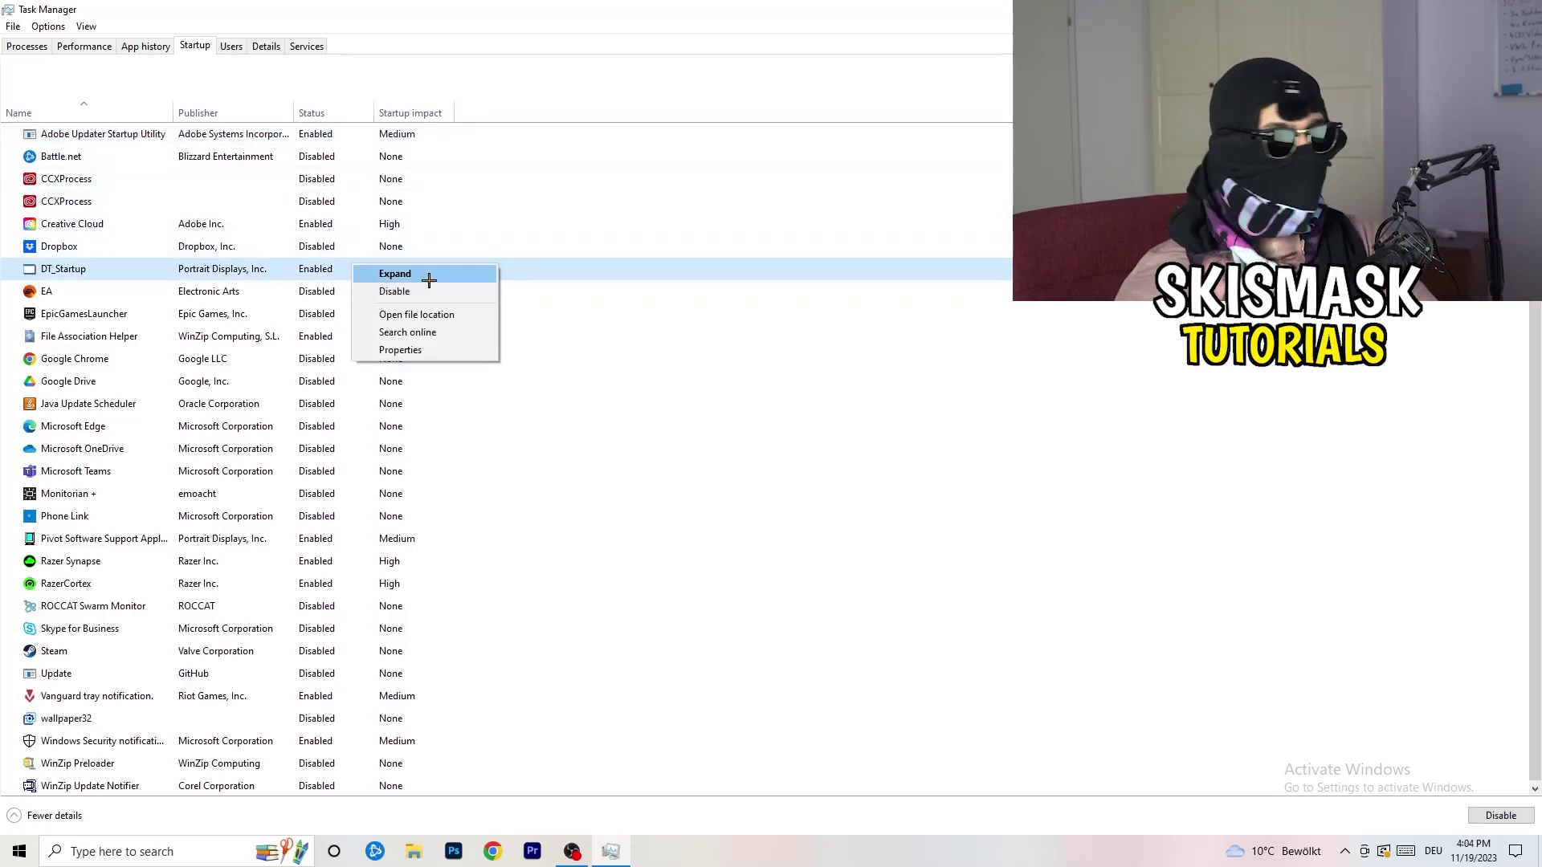
{"action": "left_click", "coordinate": [902, 56]}
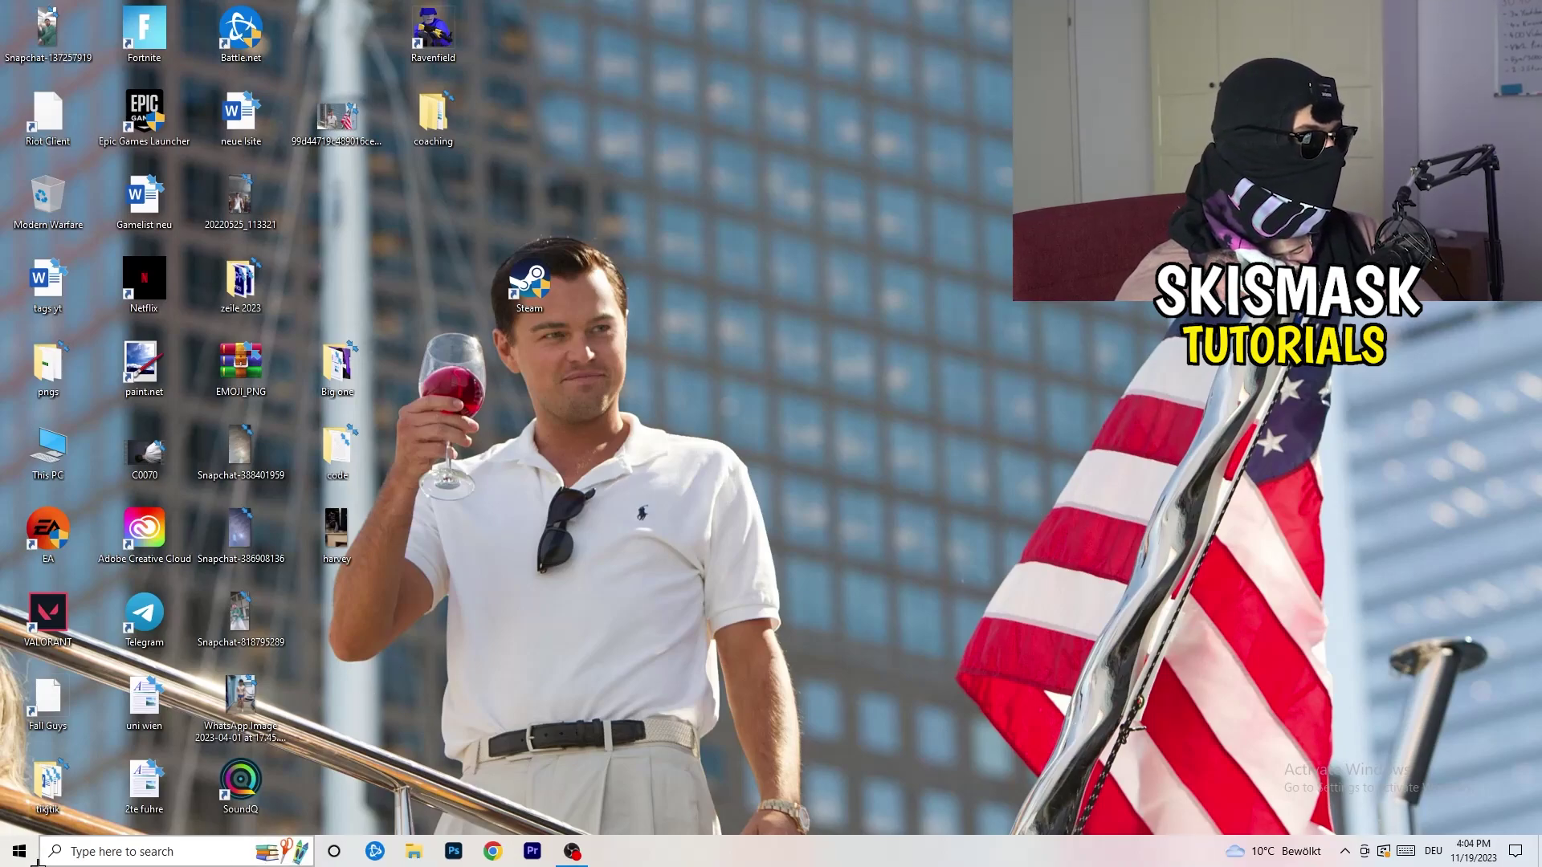
Step: Launch the Settings app from the Start menu
{"action": "left_click", "coordinate": [11, 860]}
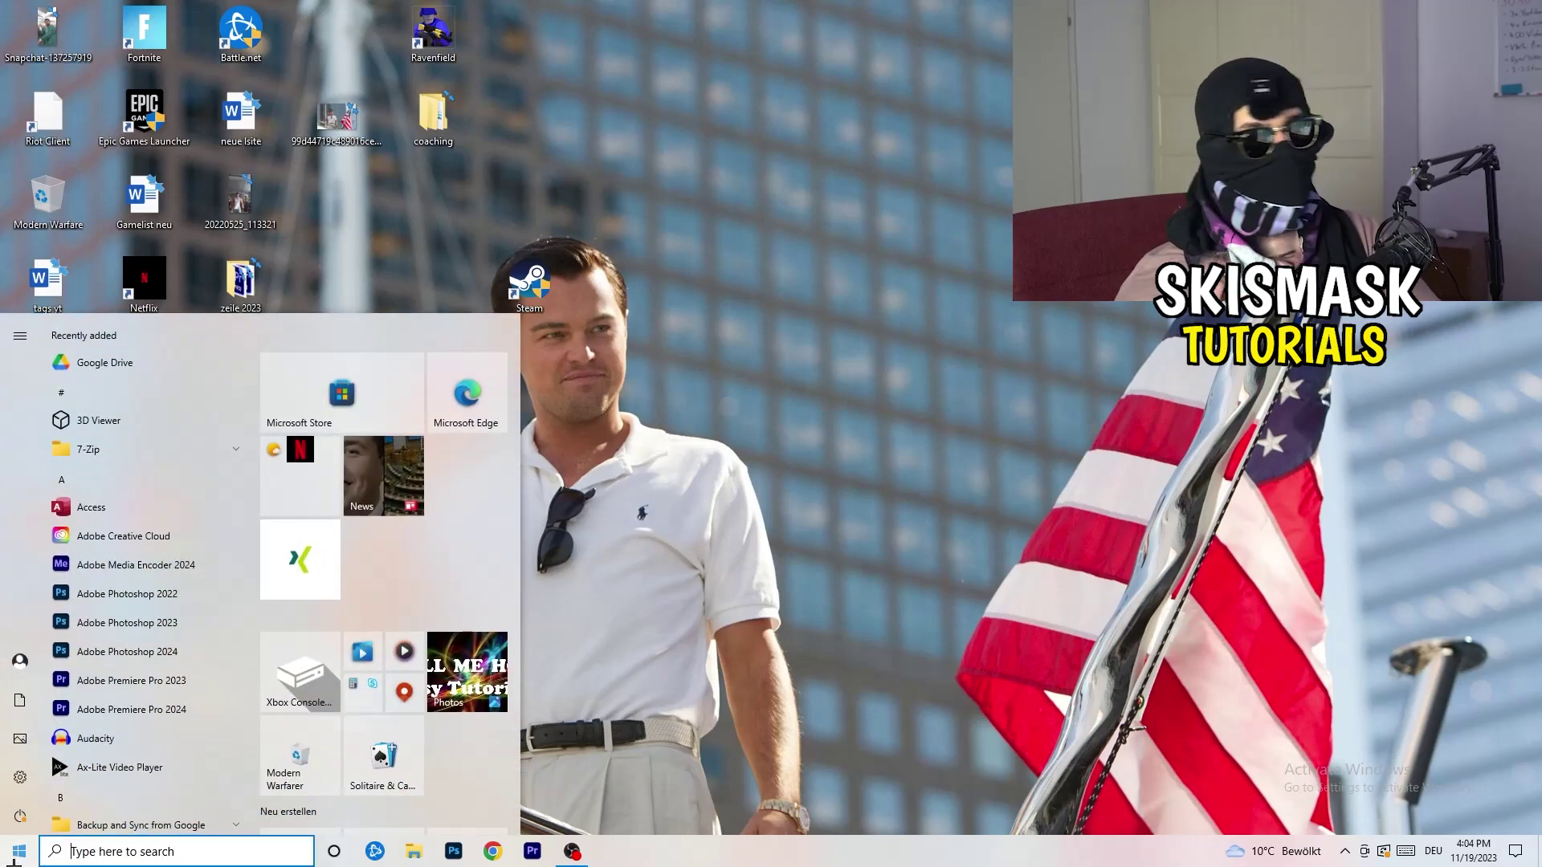
{"action": "left_click", "coordinate": [16, 788]}
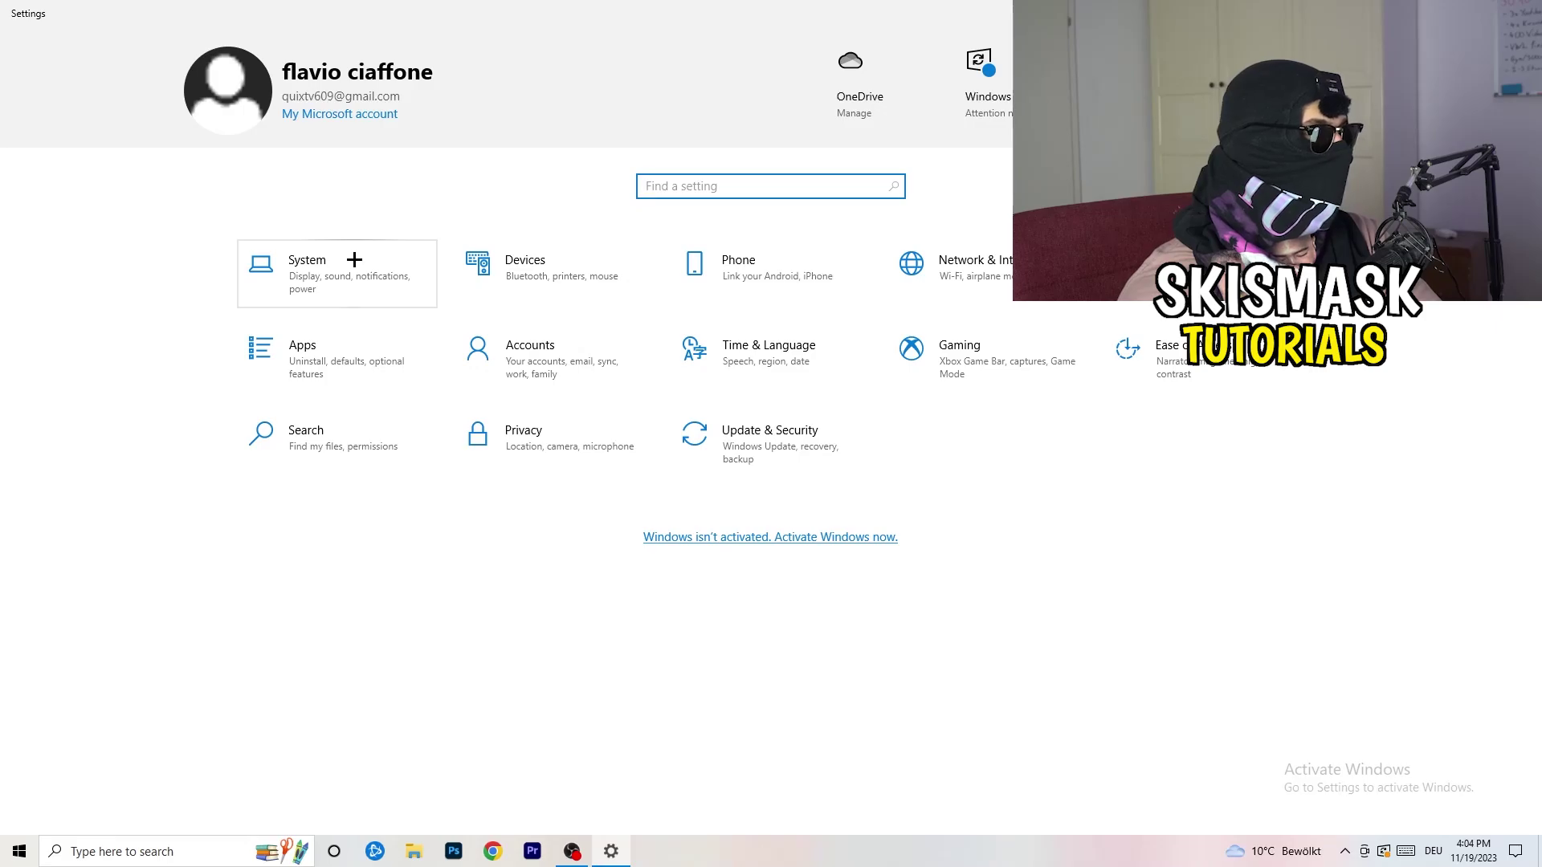
Step: Go to System > Display and keep scaling at 100% (Recommended) at 1920 × 1080
{"action": "left_click", "coordinate": [363, 260]}
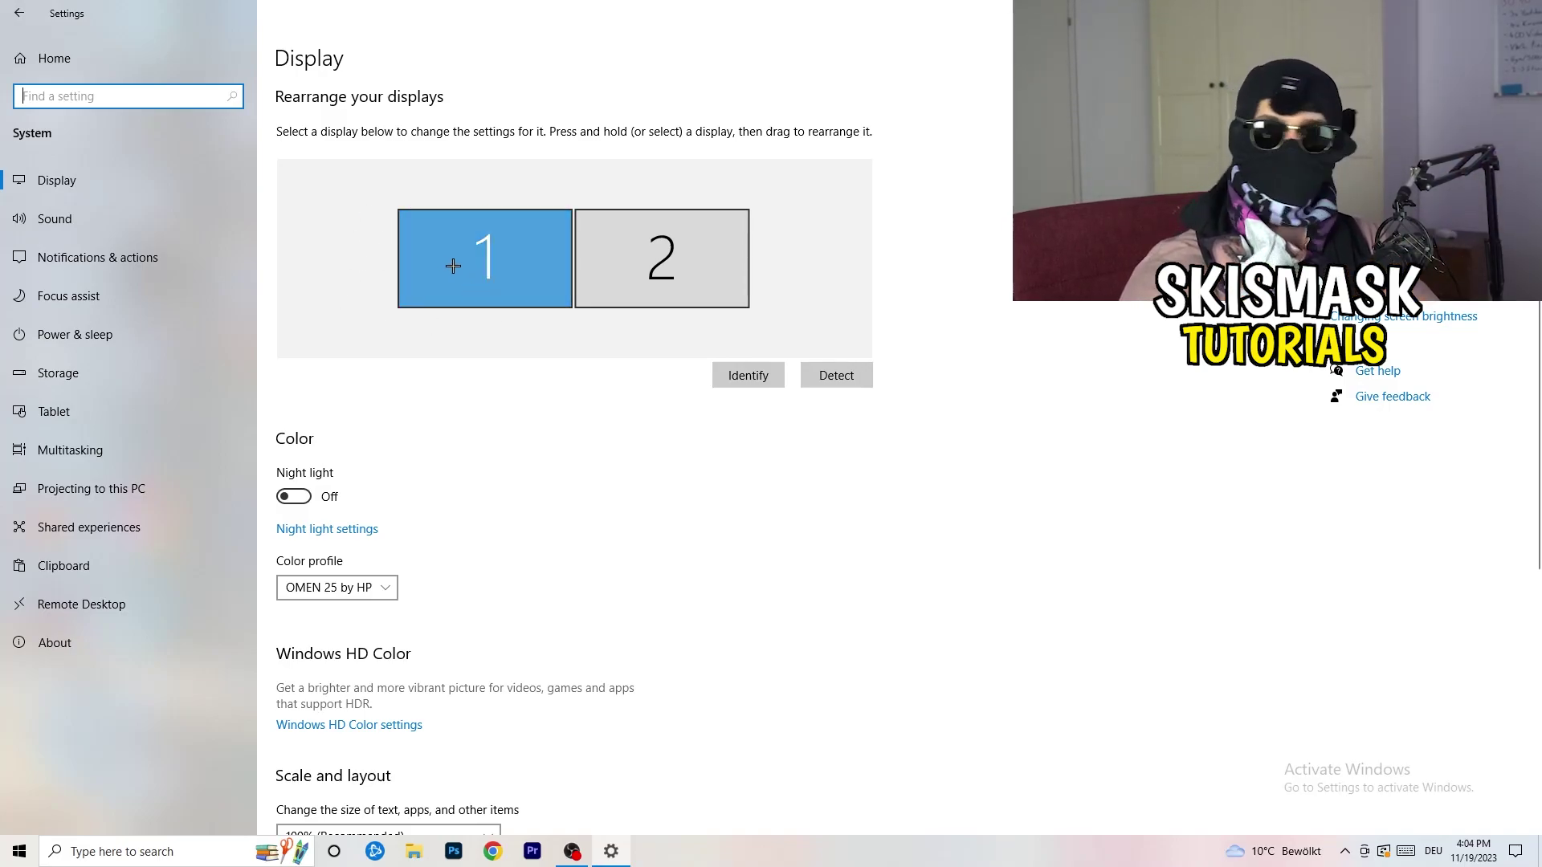
{"action": "scroll", "coordinate": [619, 289], "scroll_direction": "down", "scroll_amount": 5}
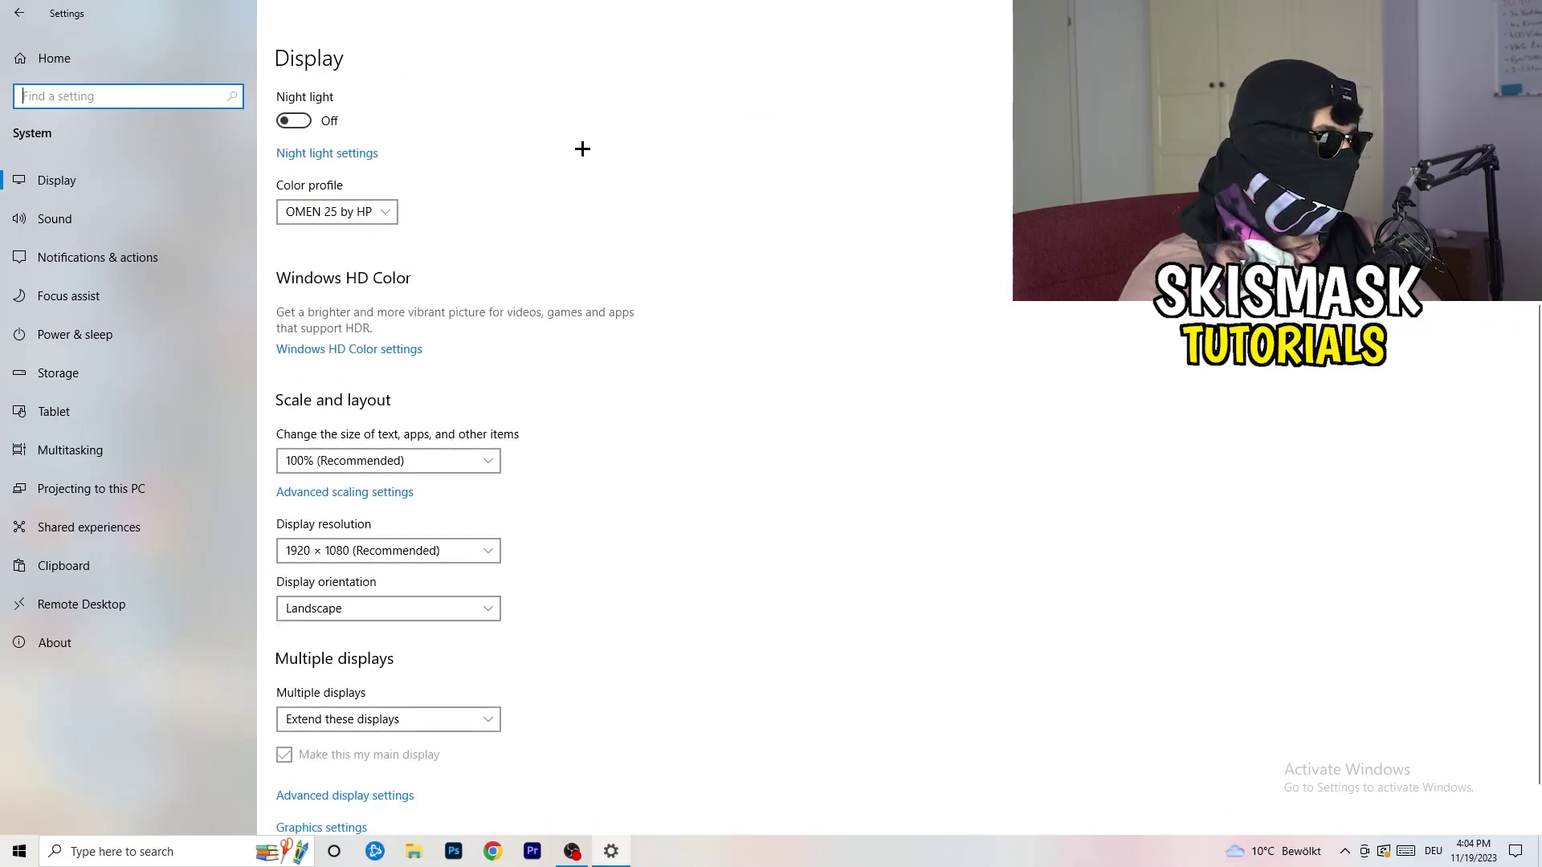
{"action": "left_click", "coordinate": [438, 461]}
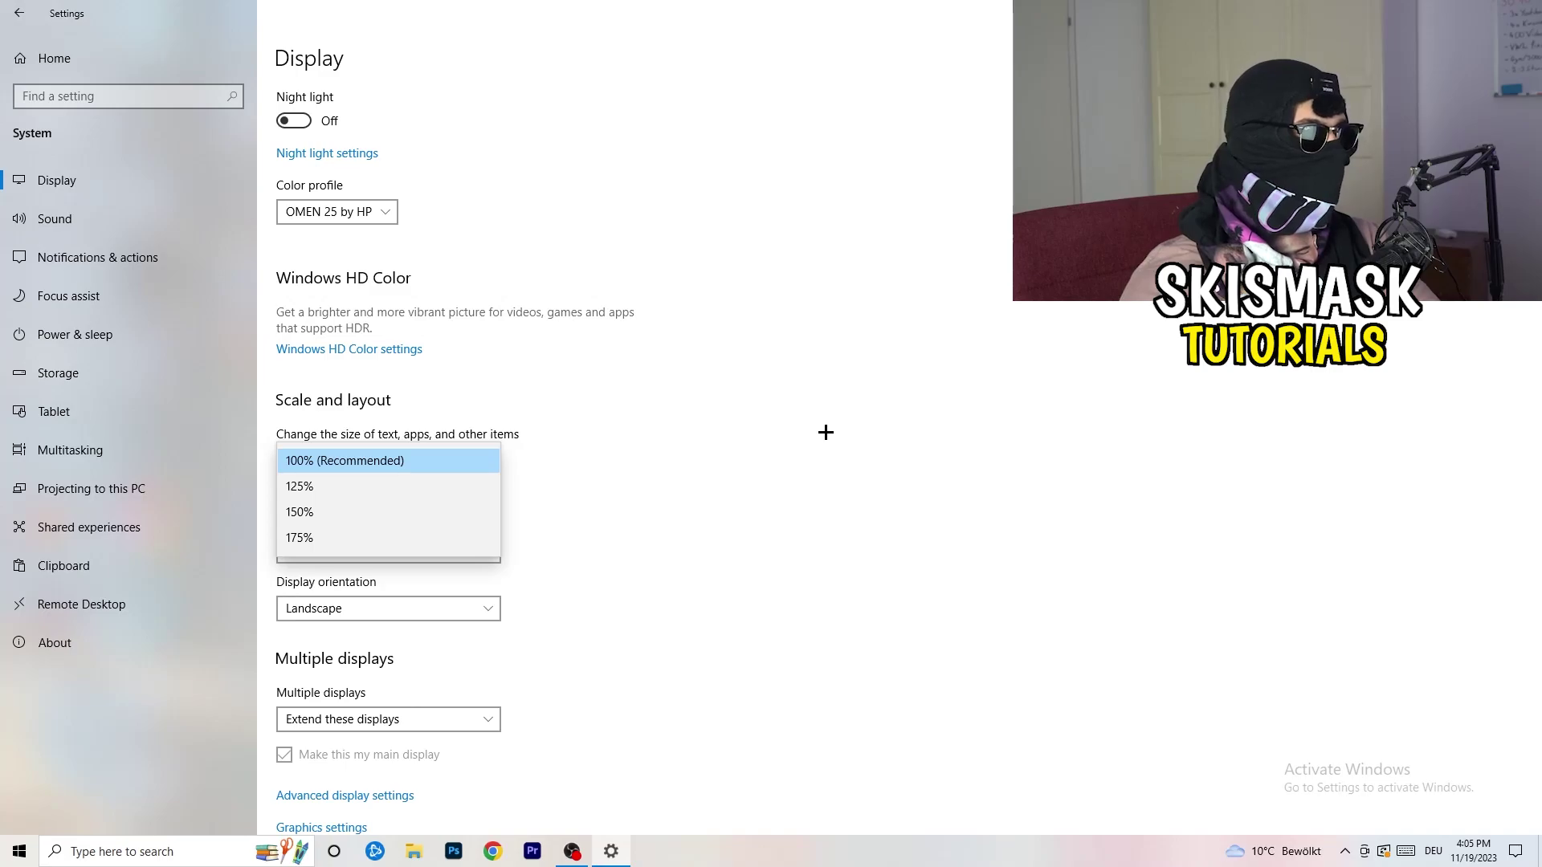
{"action": "left_click", "coordinate": [803, 426]}
{"action": "scroll", "coordinate": [657, 441], "scroll_direction": "down", "scroll_amount": 1}
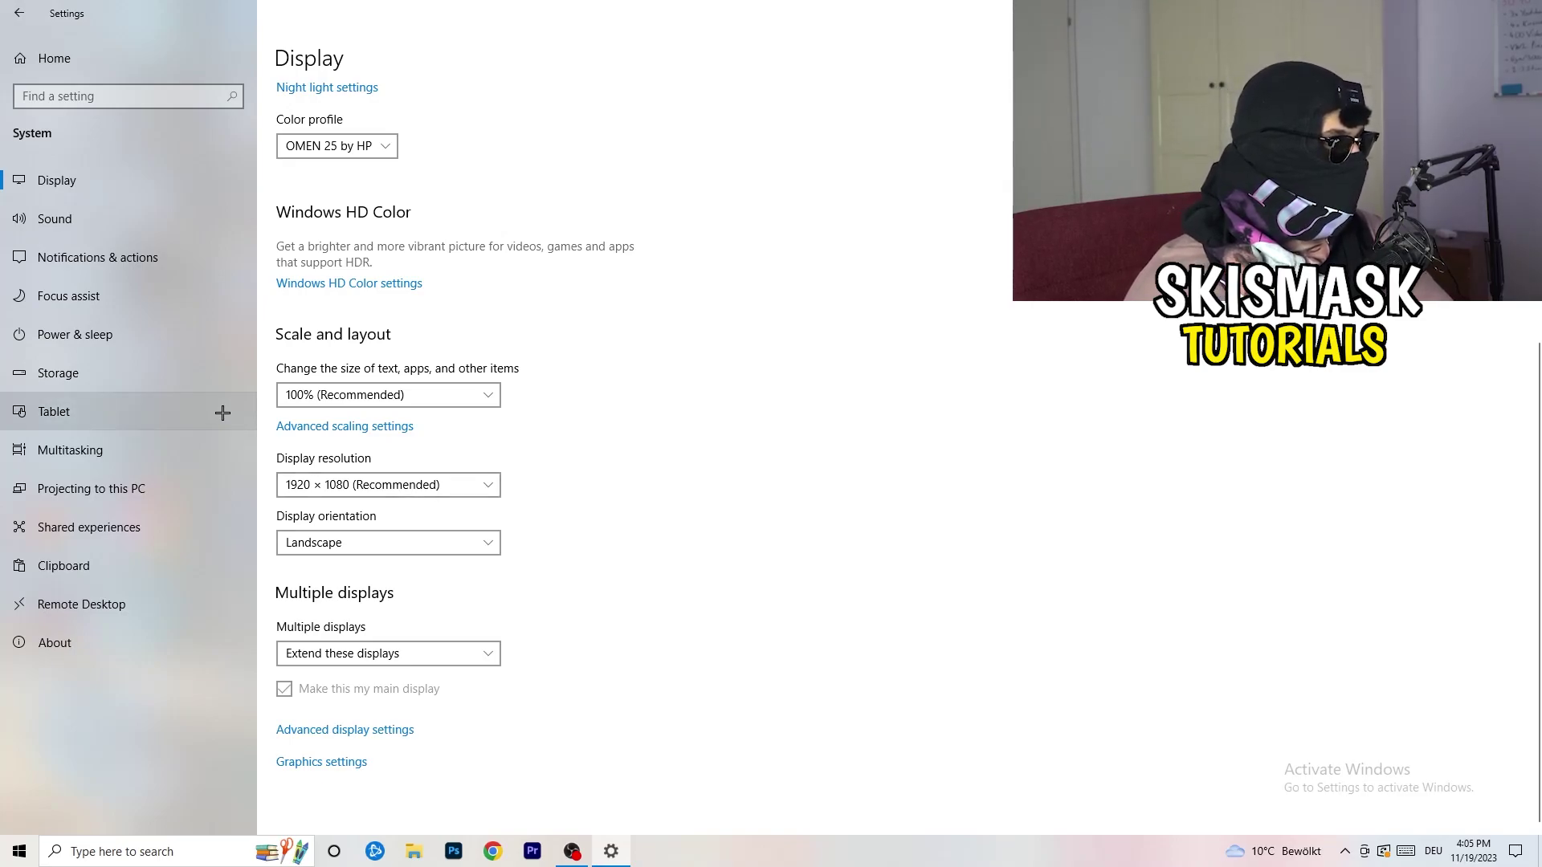
Step: From Power & sleep, review all power plans in Power Options keeping Balanced, then close it
{"action": "left_click", "coordinate": [117, 334]}
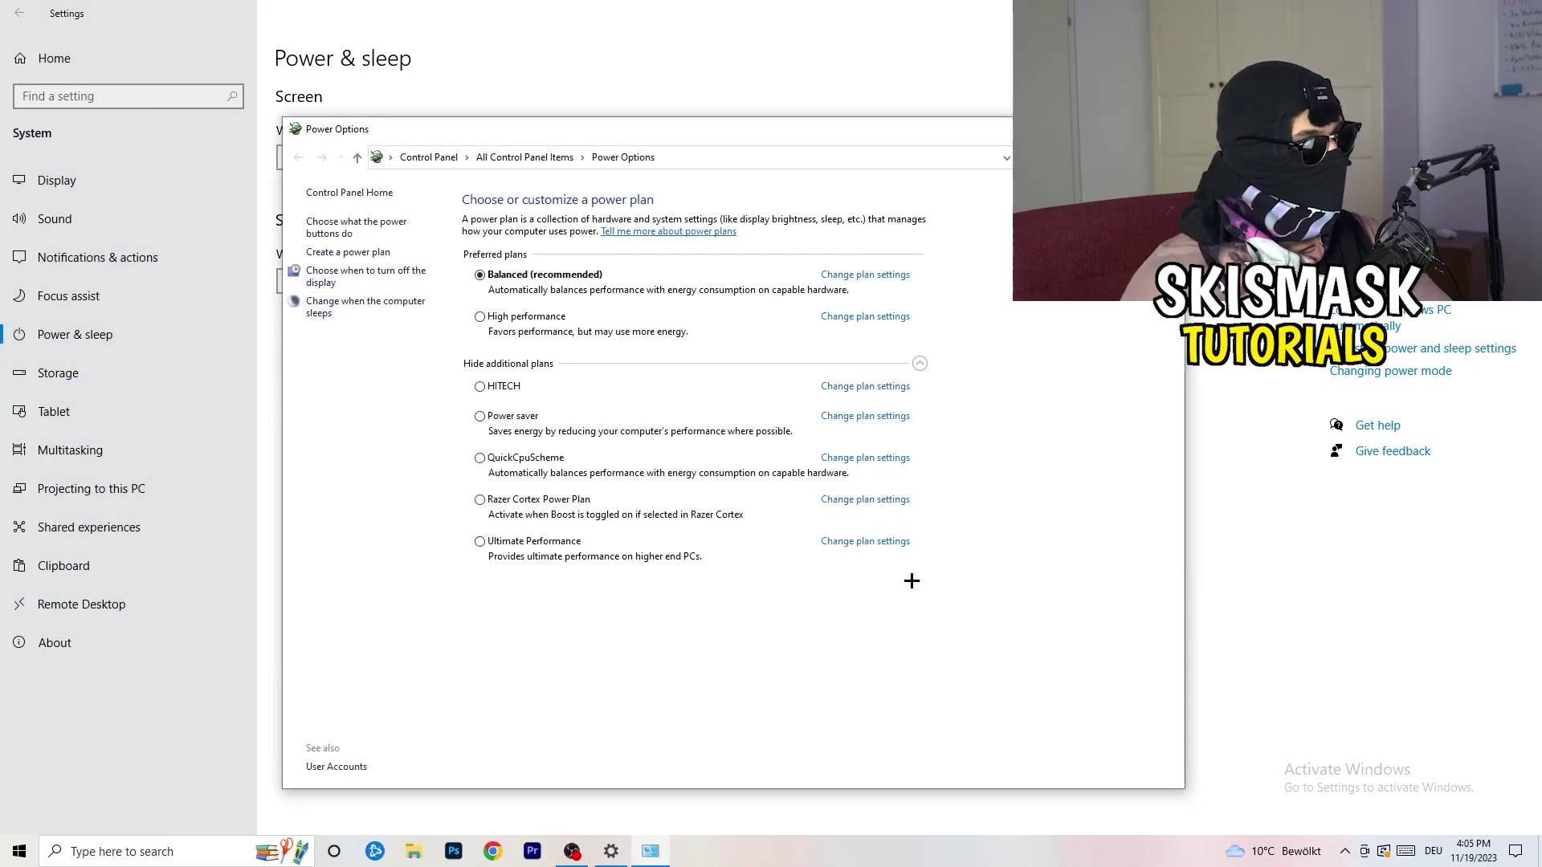
{"action": "left_click", "coordinate": [920, 365]}
{"action": "left_click", "coordinate": [920, 365]}
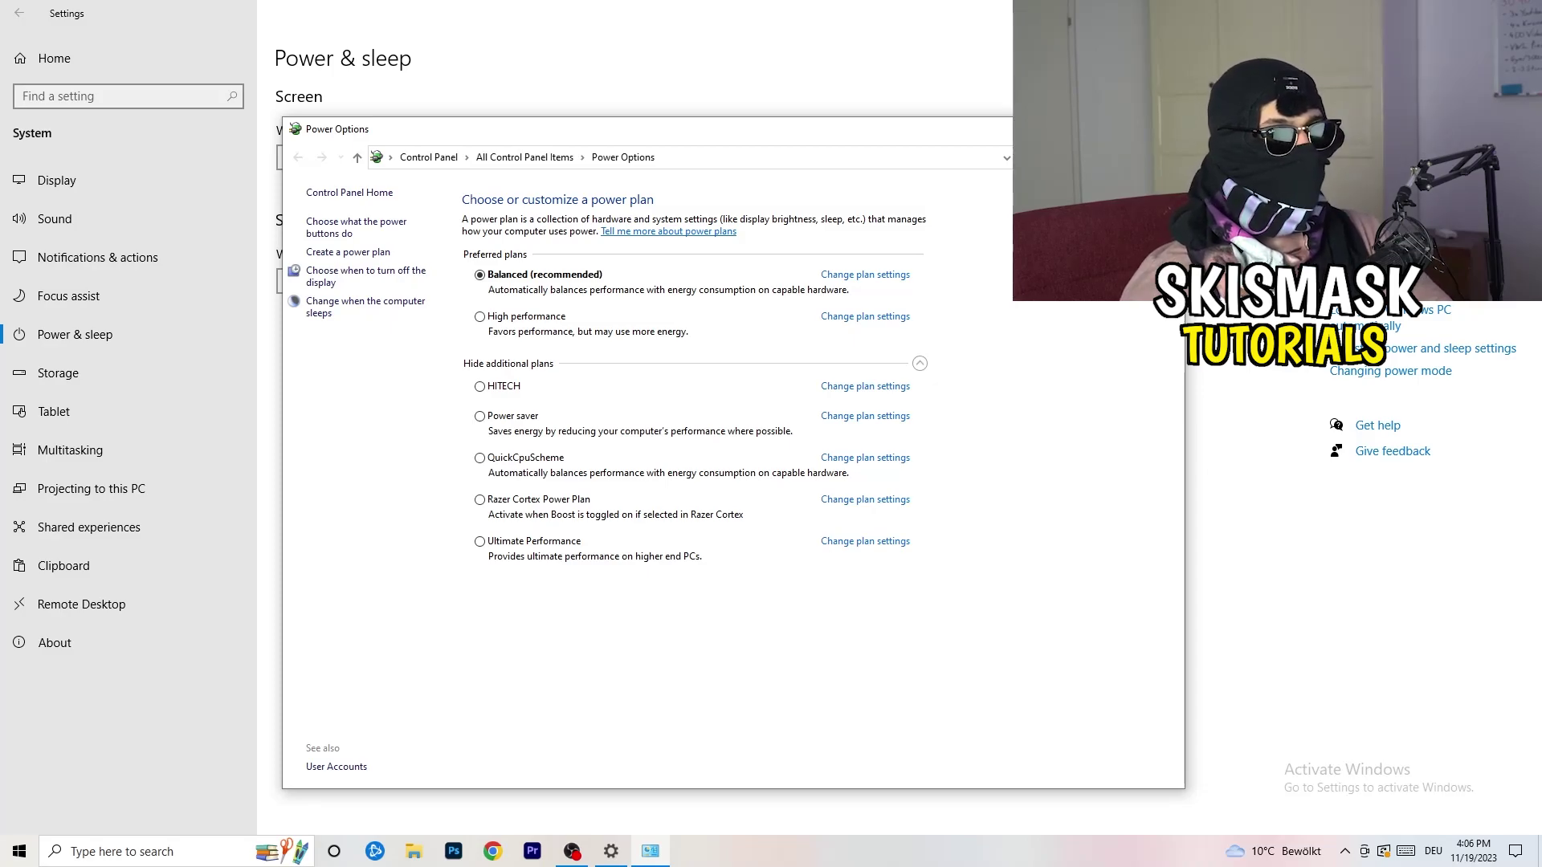
{"action": "left_click", "coordinate": [1166, 128]}
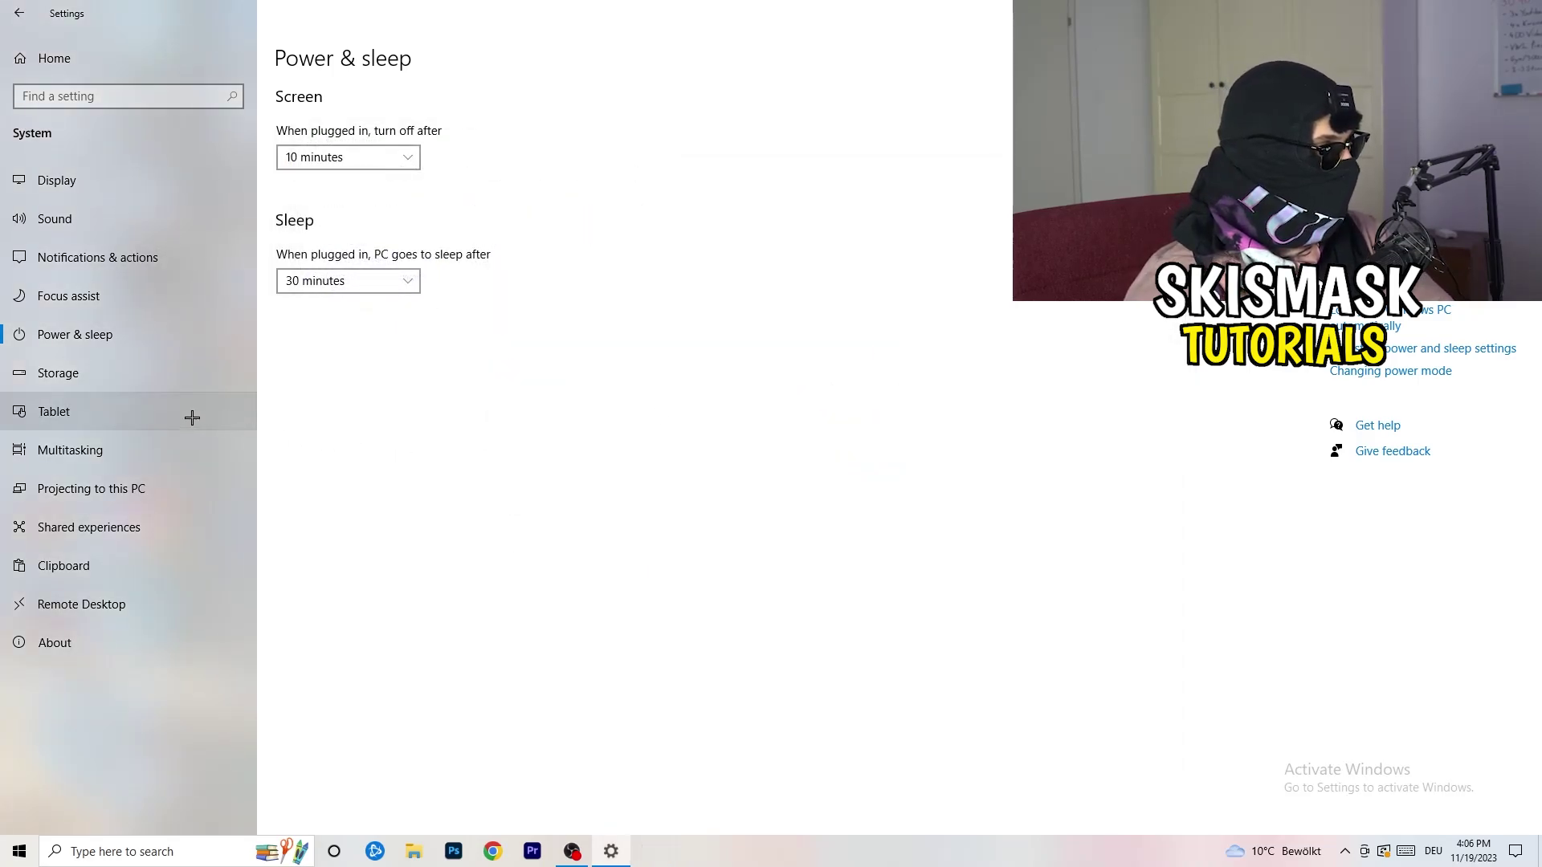
Step: In Storage Sense configuration, keep weekly runs and enable deleting unused temporary files
{"action": "left_click", "coordinate": [106, 384]}
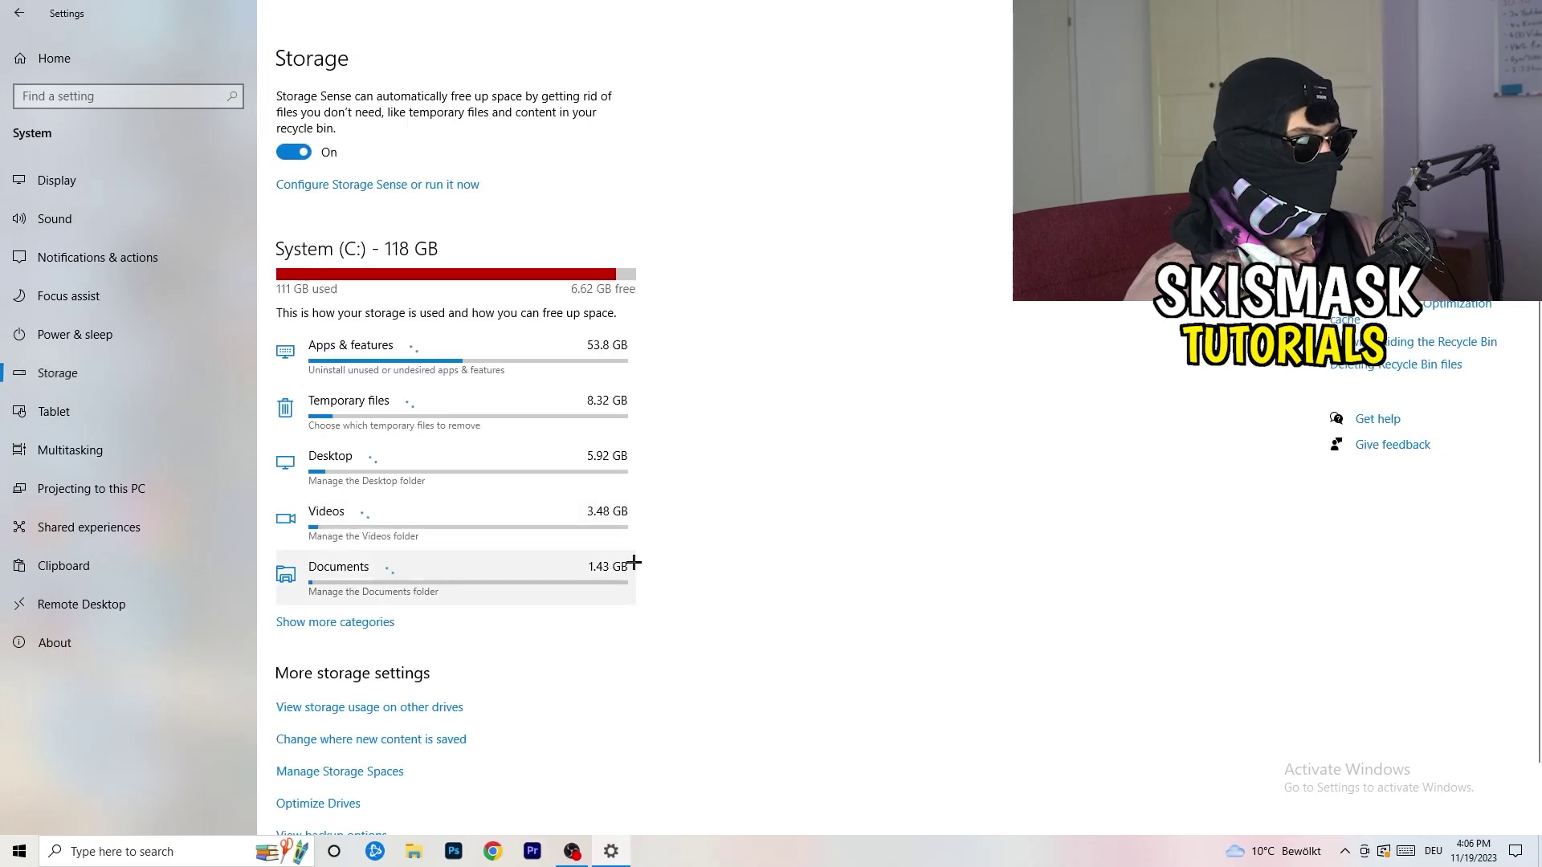
{"action": "left_click", "coordinate": [386, 186]}
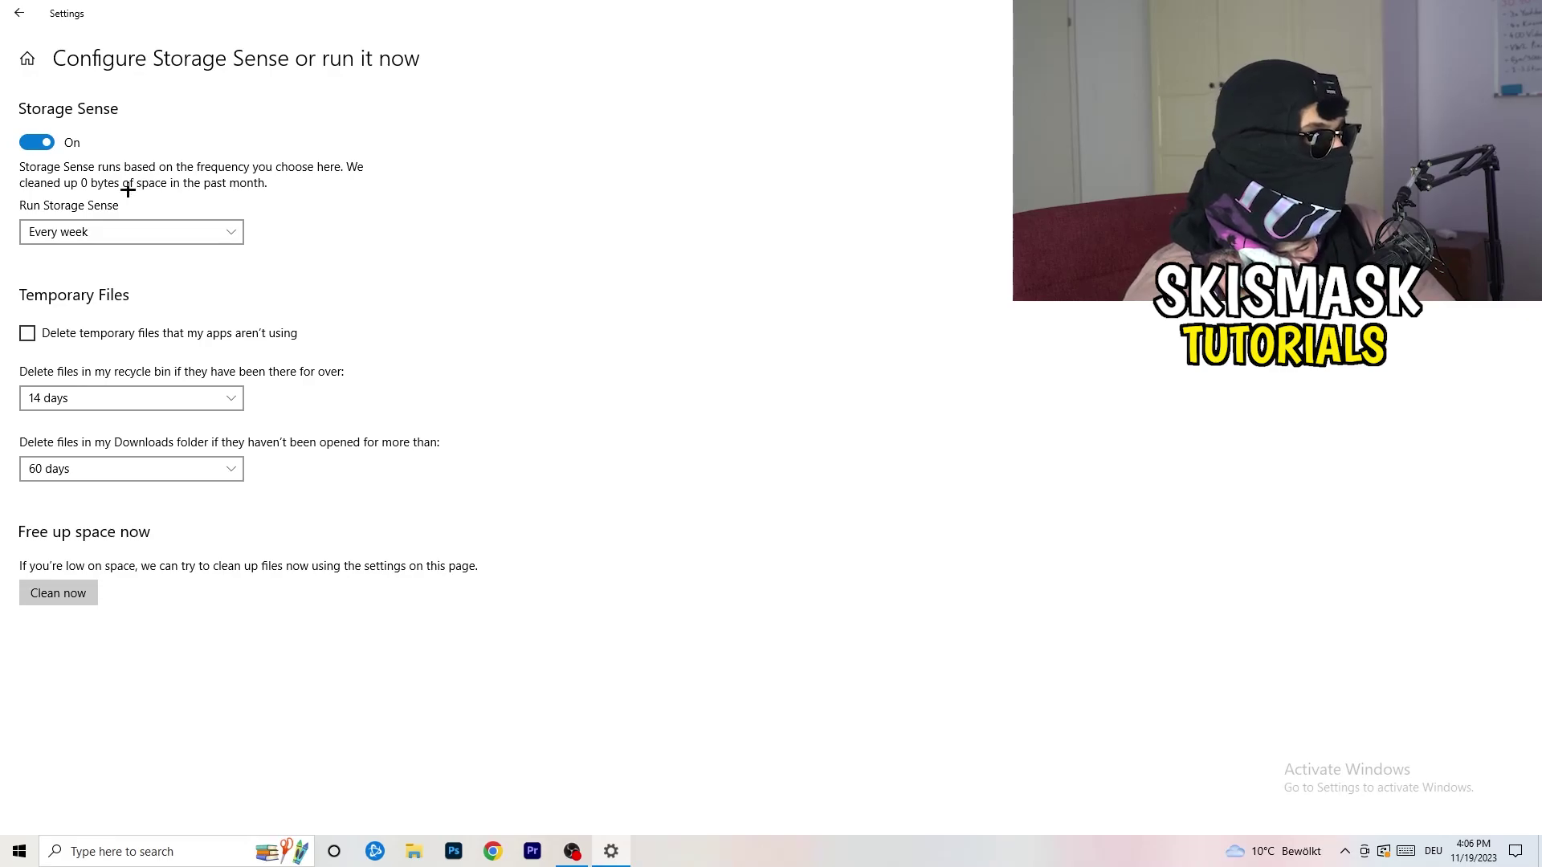
{"action": "left_click", "coordinate": [130, 231]}
{"action": "left_click", "coordinate": [480, 240]}
{"action": "left_click", "coordinate": [91, 331]}
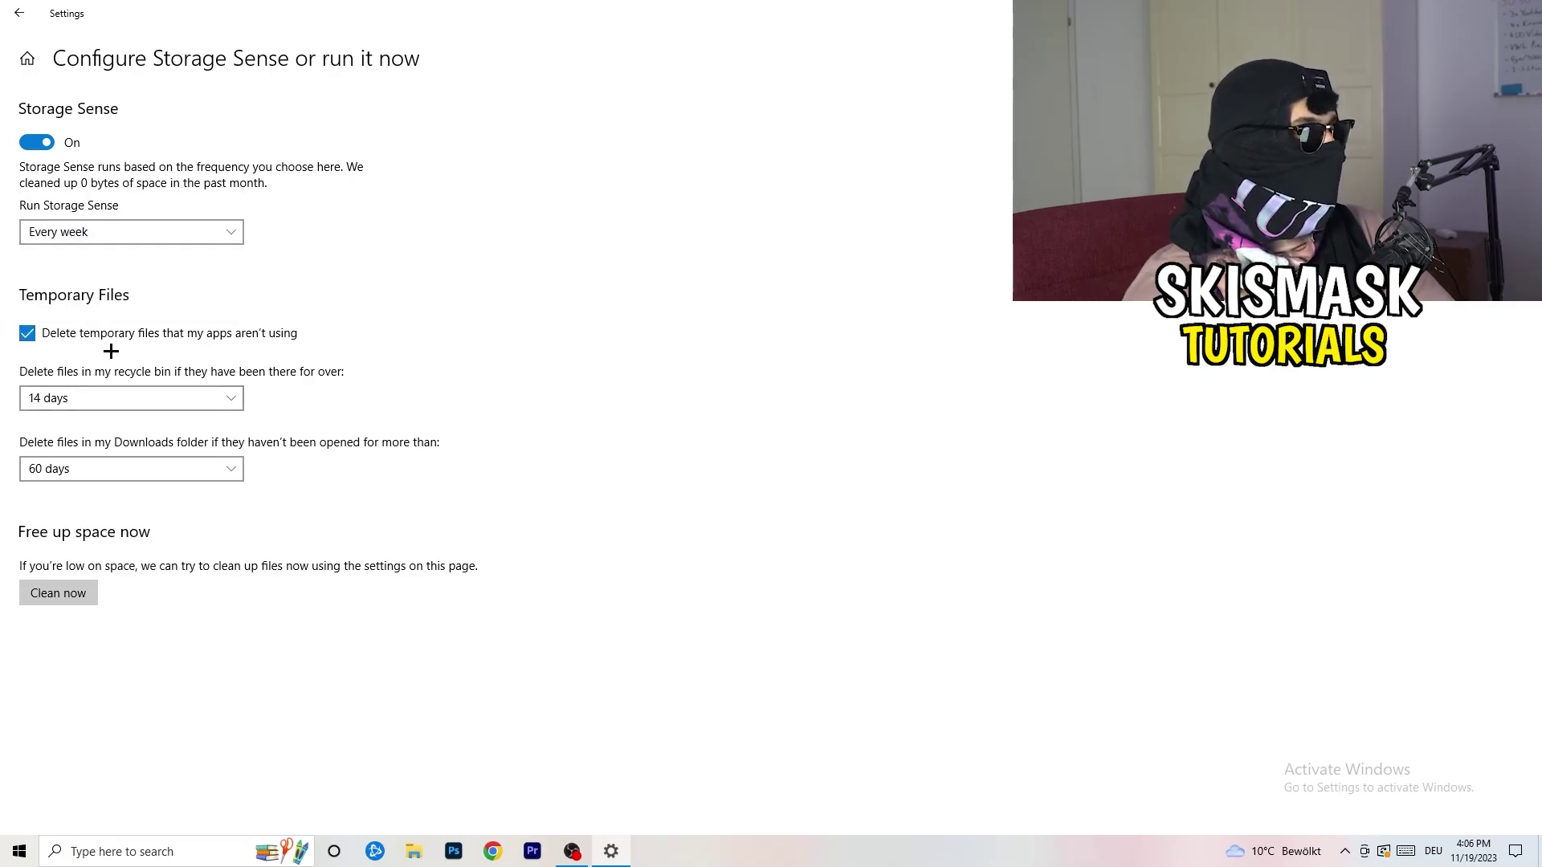
Step: Keep recycle bin cleanup at 14 days and Downloads cleanup at 60 days
{"action": "left_click", "coordinate": [116, 398]}
{"action": "left_click", "coordinate": [531, 317]}
{"action": "left_click", "coordinate": [220, 393]}
{"action": "left_click", "coordinate": [688, 281]}
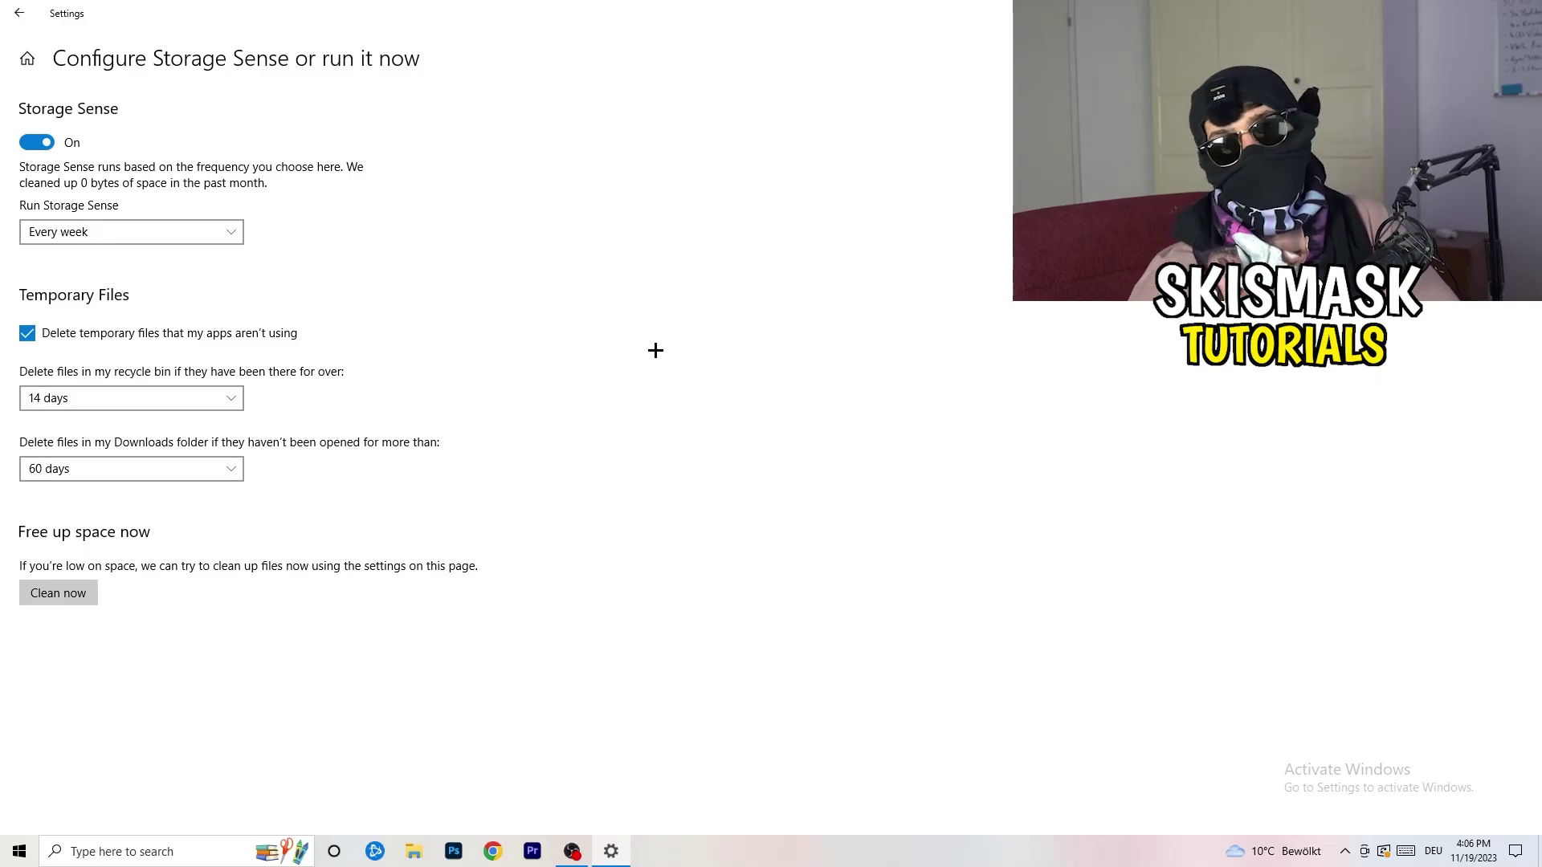
{"action": "left_click", "coordinate": [142, 470]}
{"action": "left_click", "coordinate": [606, 365]}
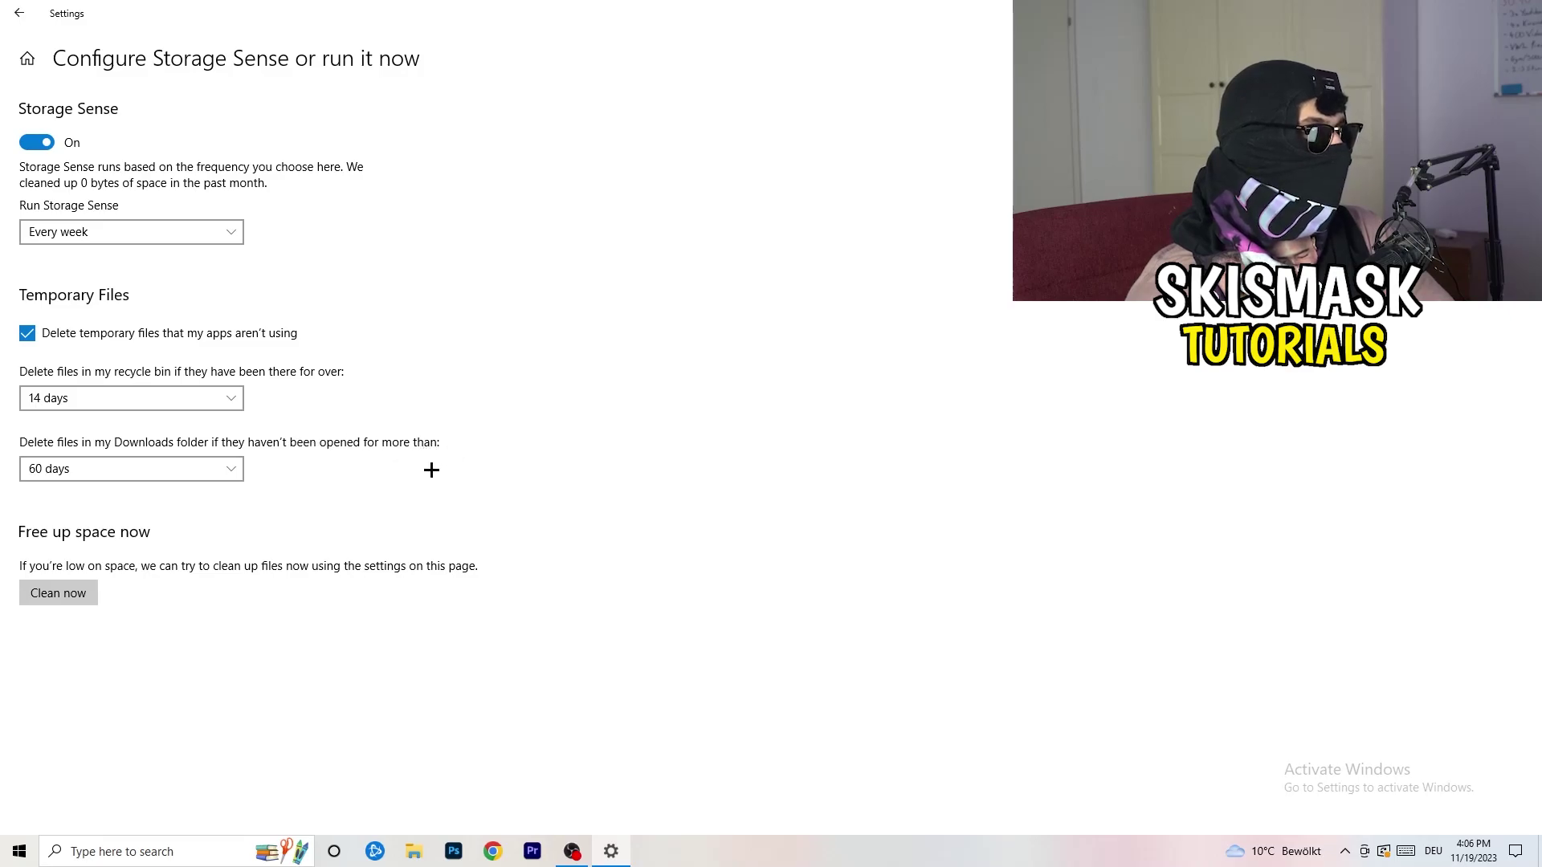
{"action": "left_click", "coordinate": [178, 472]}
{"action": "left_click", "coordinate": [756, 391]}
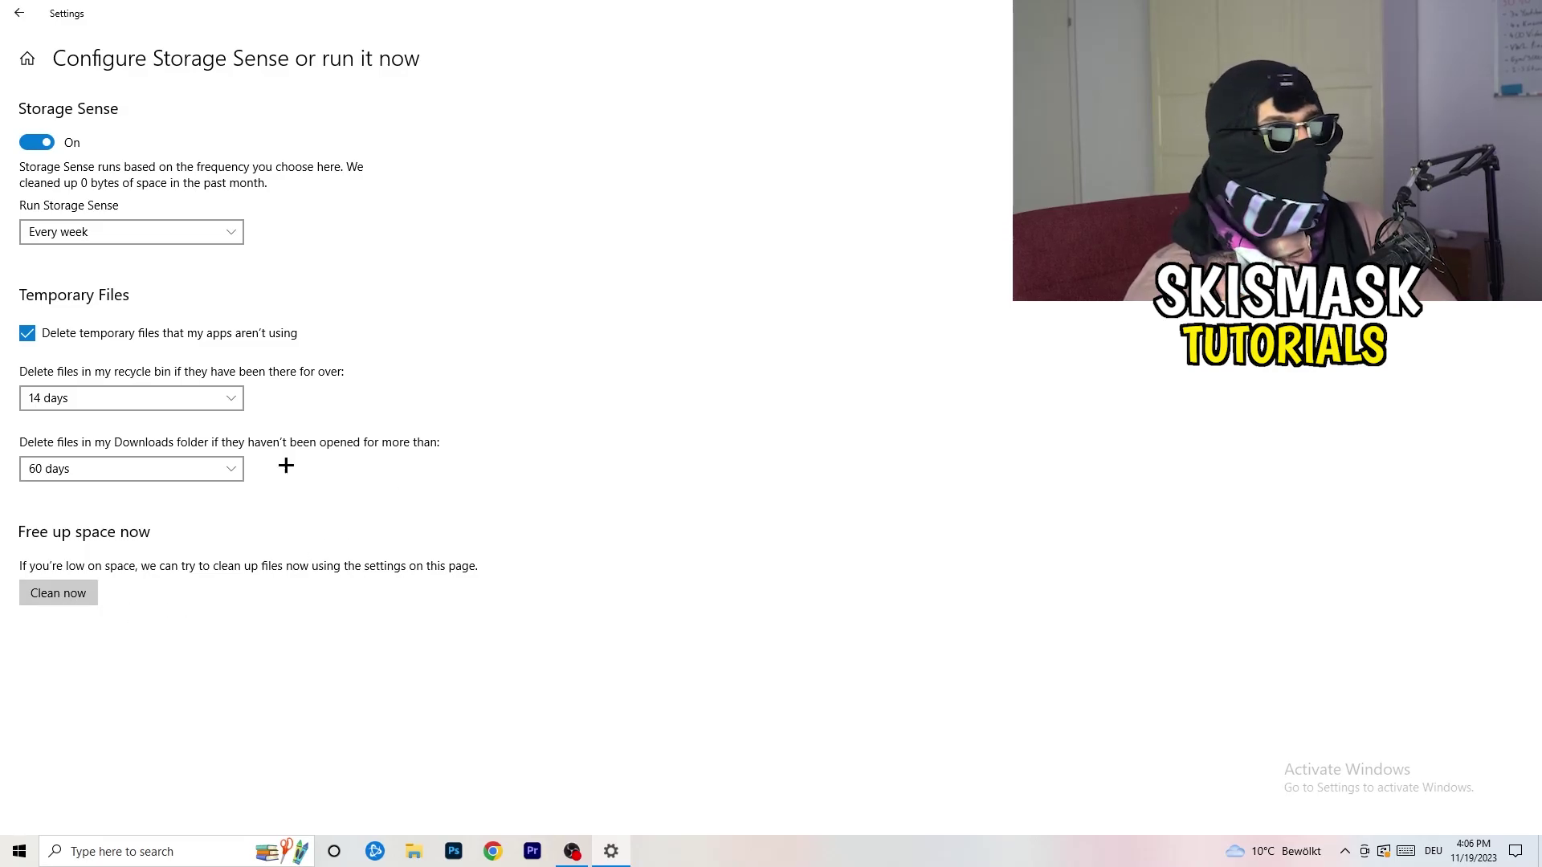
Step: Return to Settings home, view Windows Update under Update & Security, then close Settings
{"action": "left_click", "coordinate": [18, 13]}
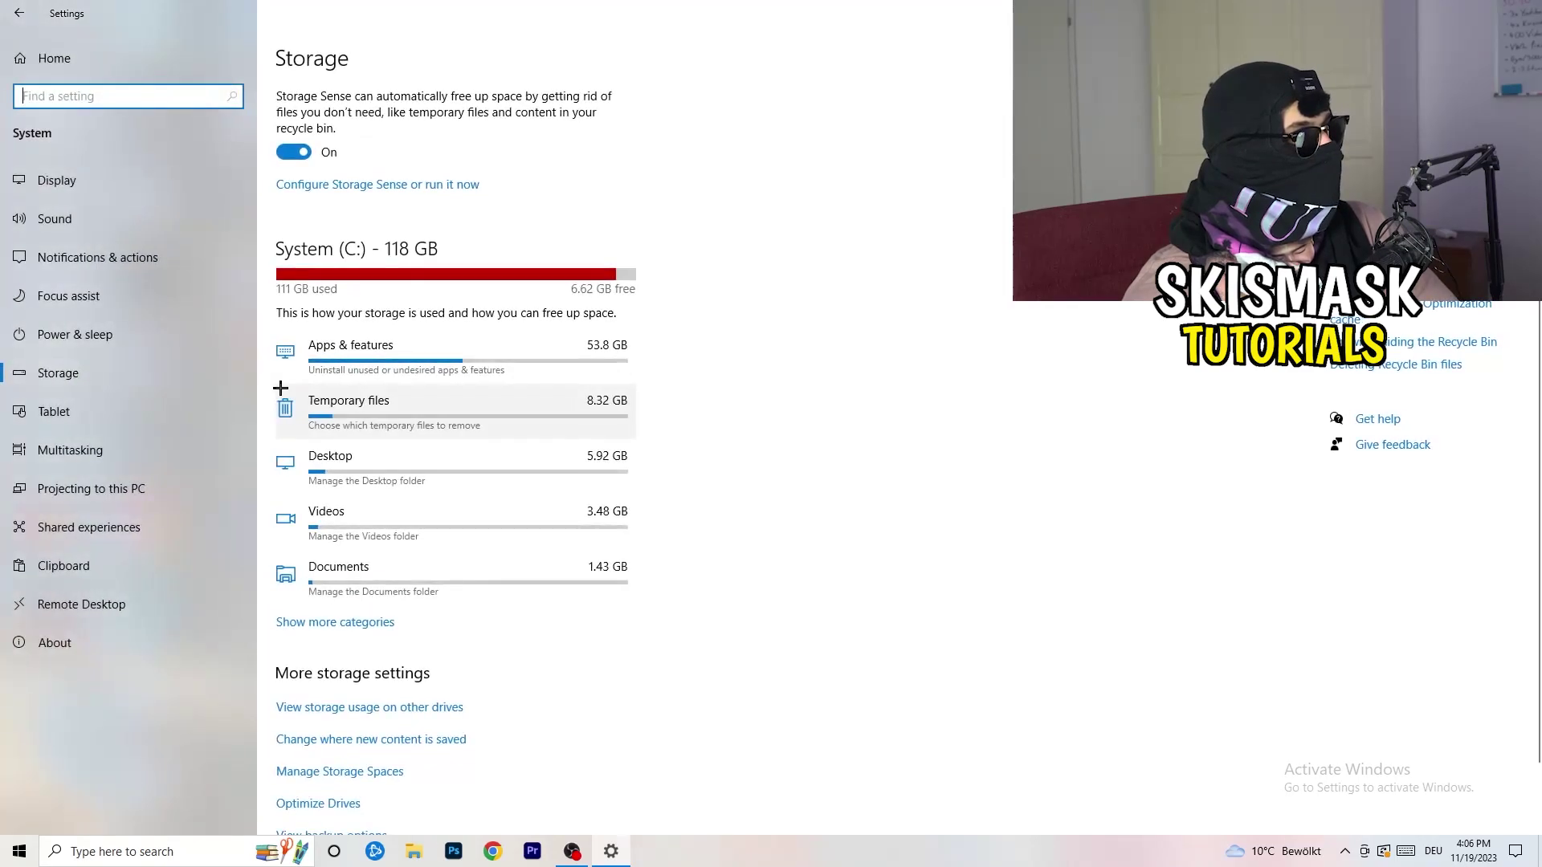
{"action": "left_click", "coordinate": [18, 13]}
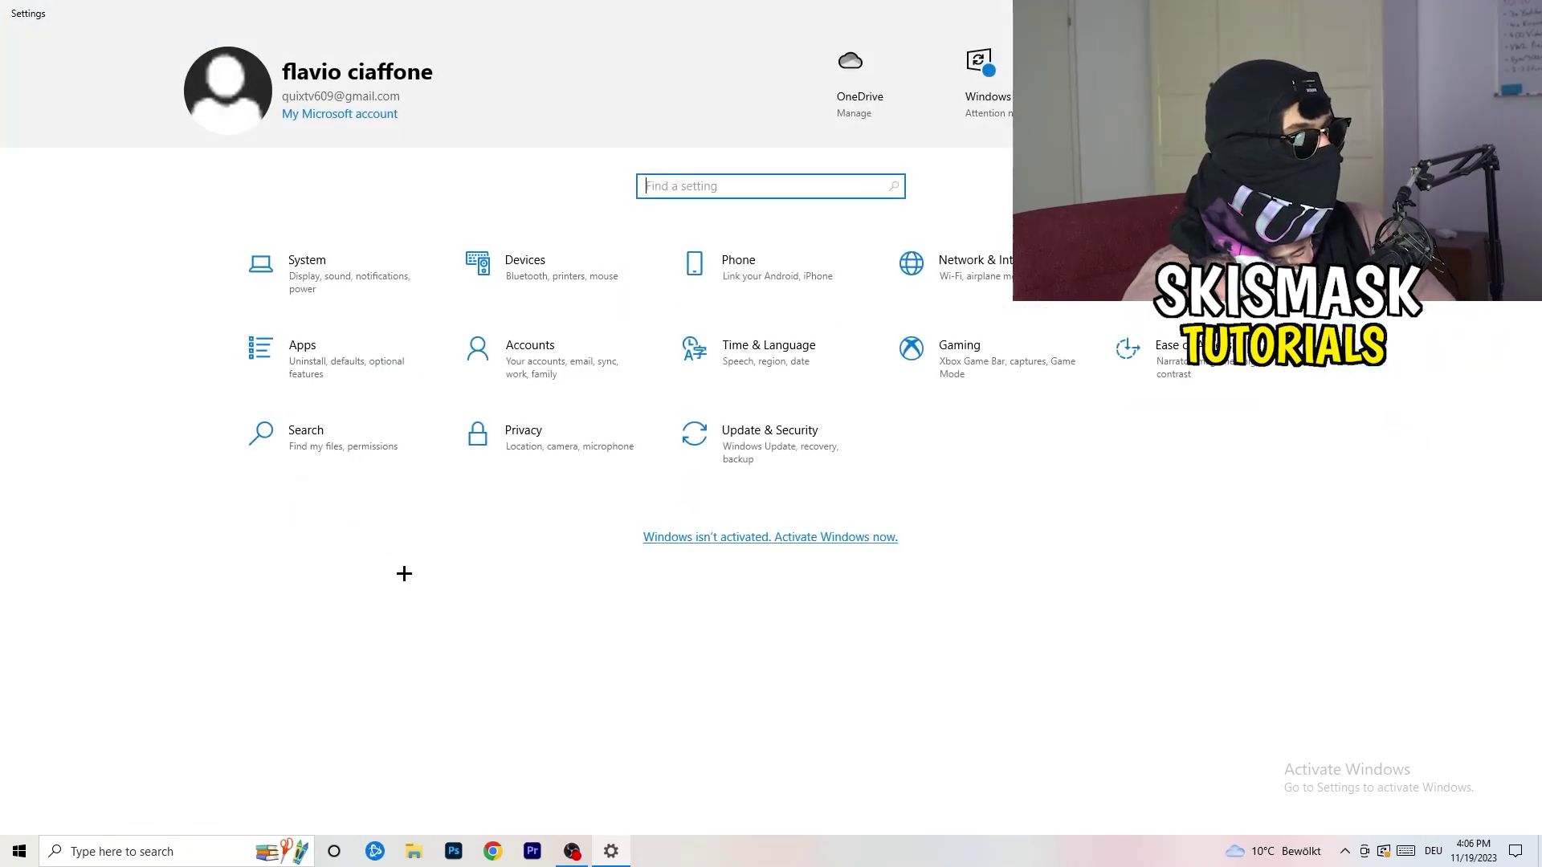
{"action": "left_click", "coordinate": [759, 452]}
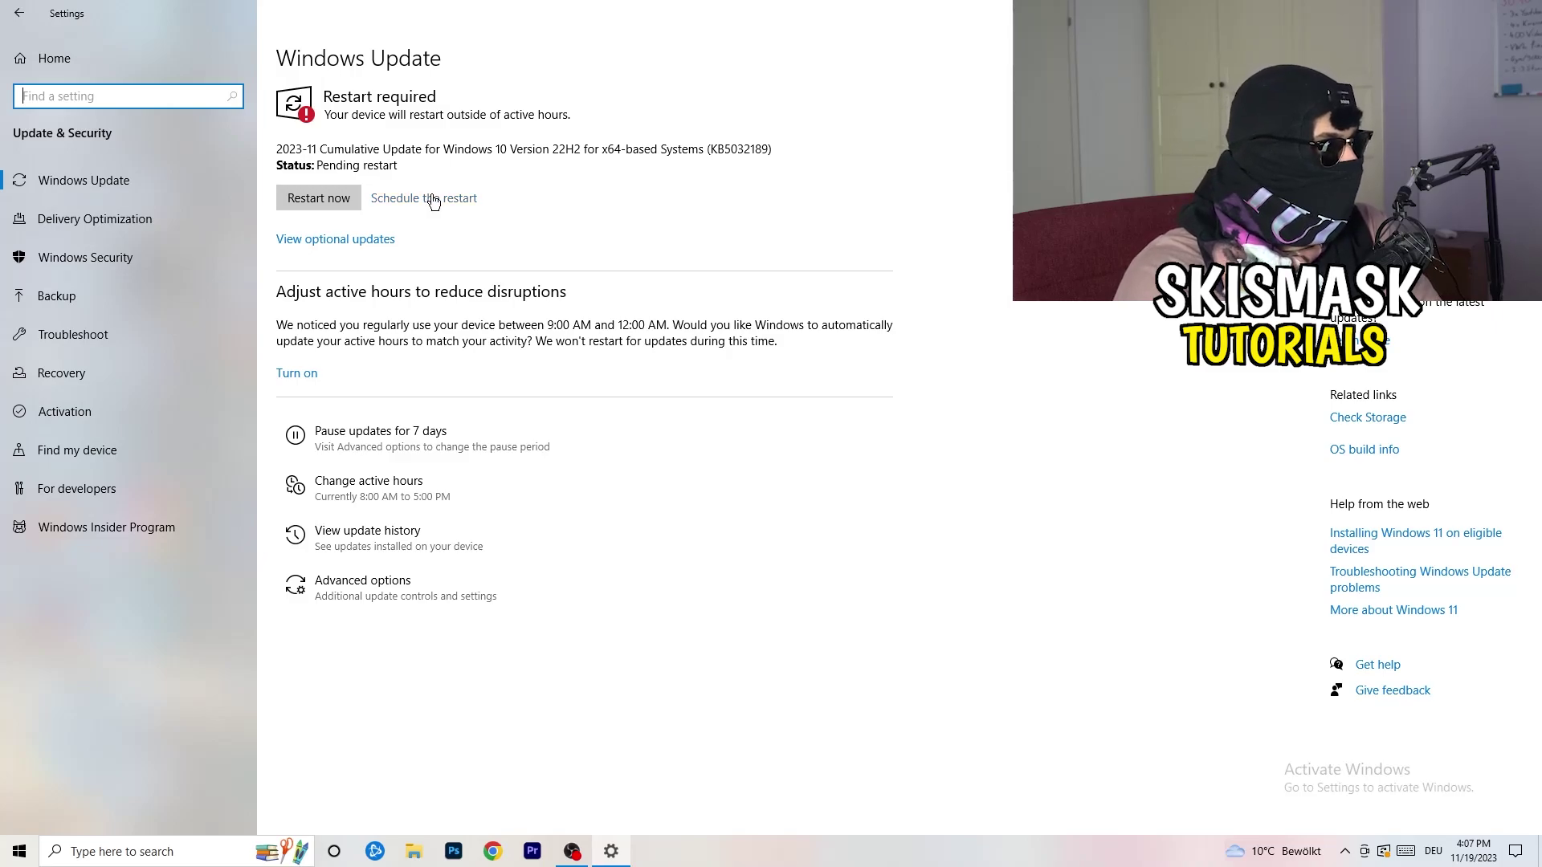
{"action": "key", "text": "alt+F4"}
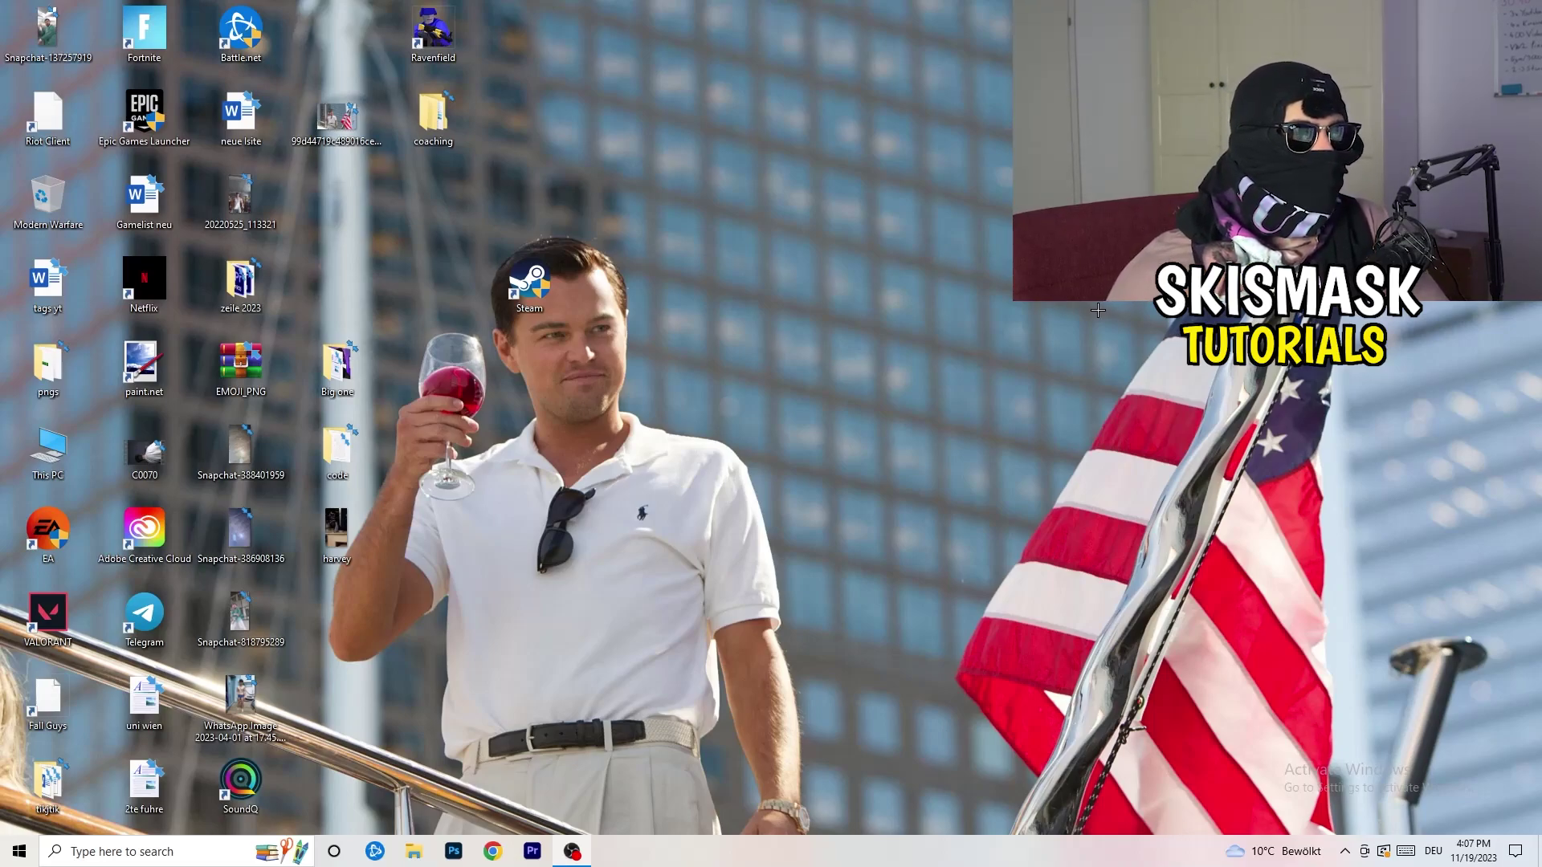
Step: Review the NVIDIA image settings with preview, leaving 'Let the 3D application decide', then close the panel
{"action": "right_click", "coordinate": [934, 339]}
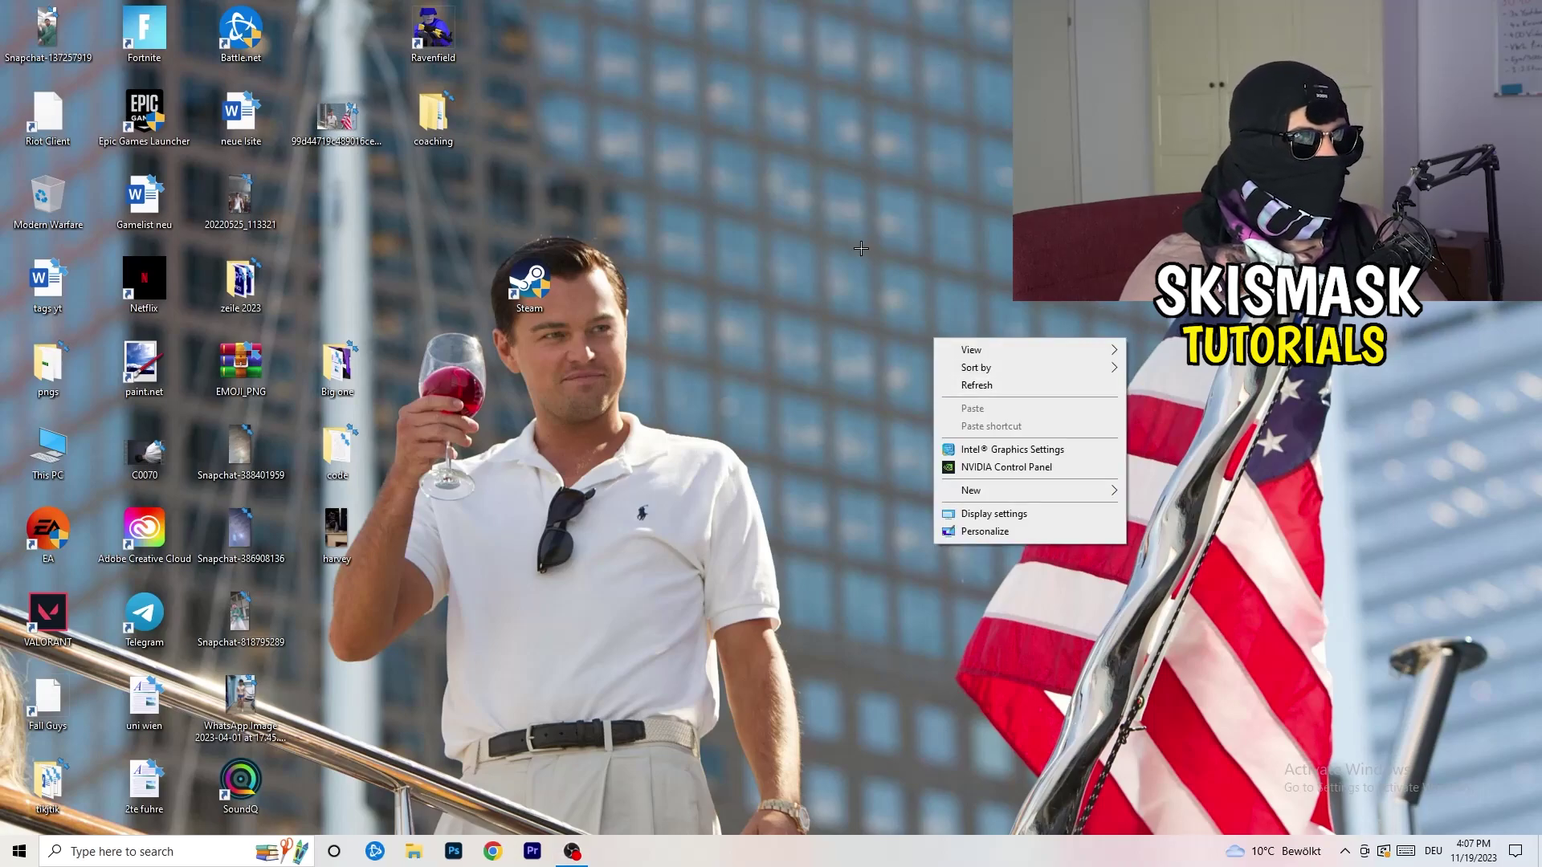
{"action": "left_click", "coordinate": [1028, 470]}
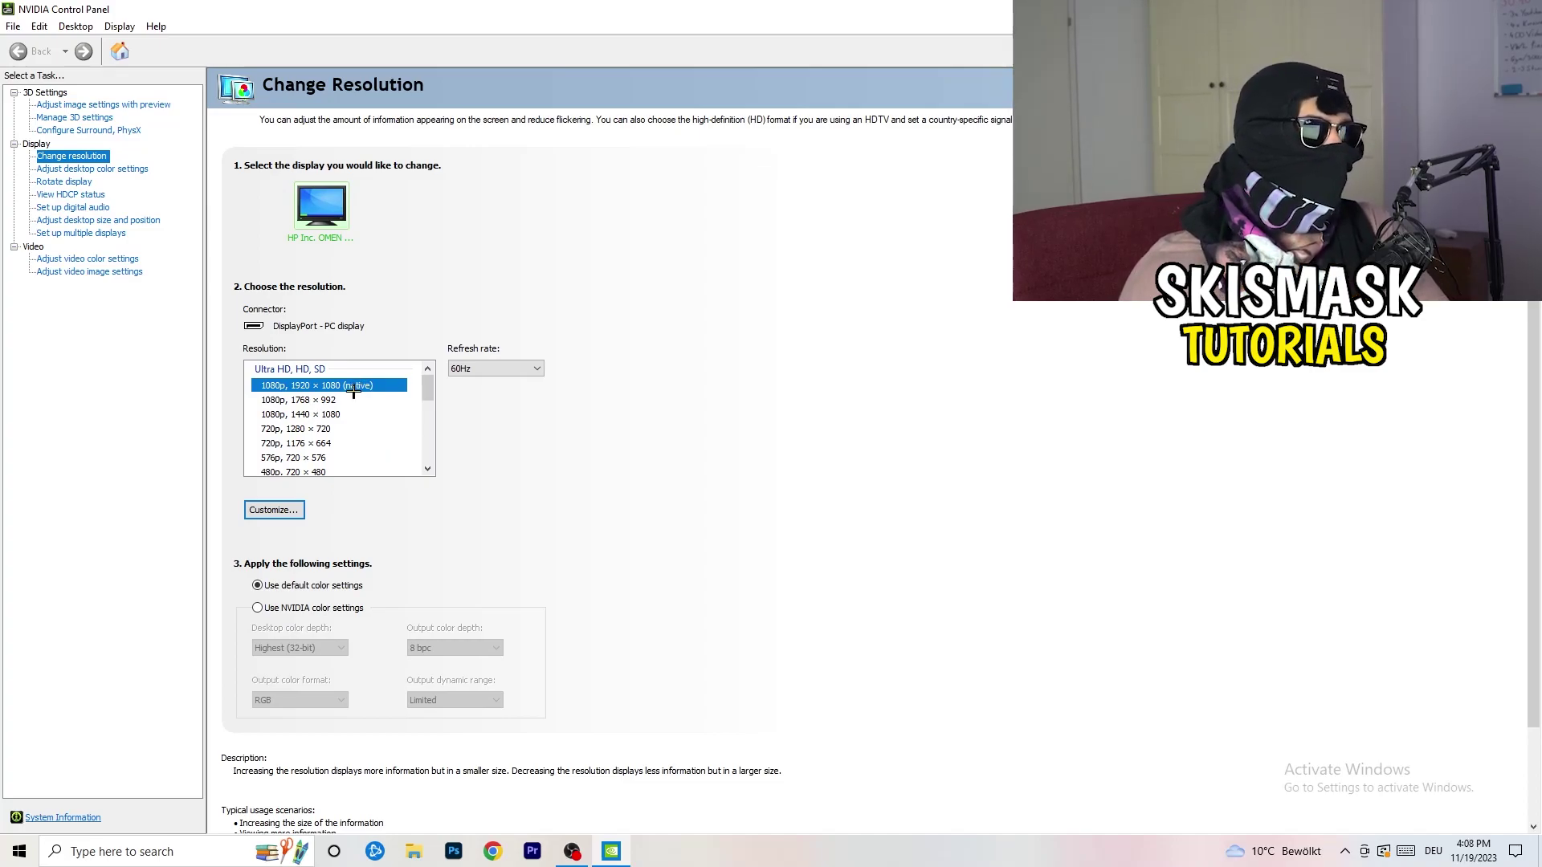
{"action": "left_click", "coordinate": [84, 107]}
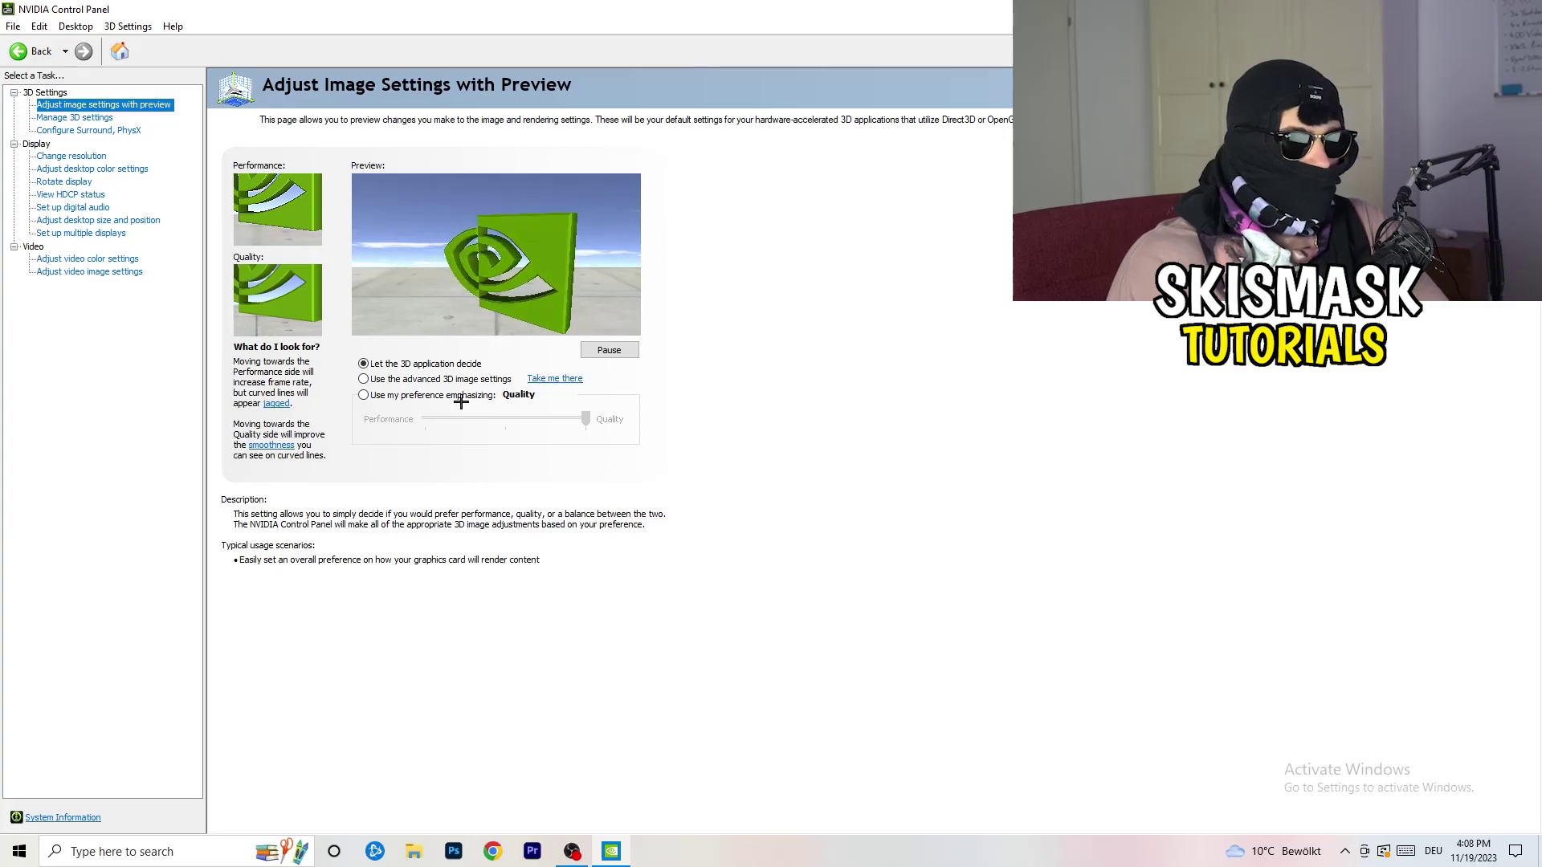
{"action": "key", "text": "alt+F4"}
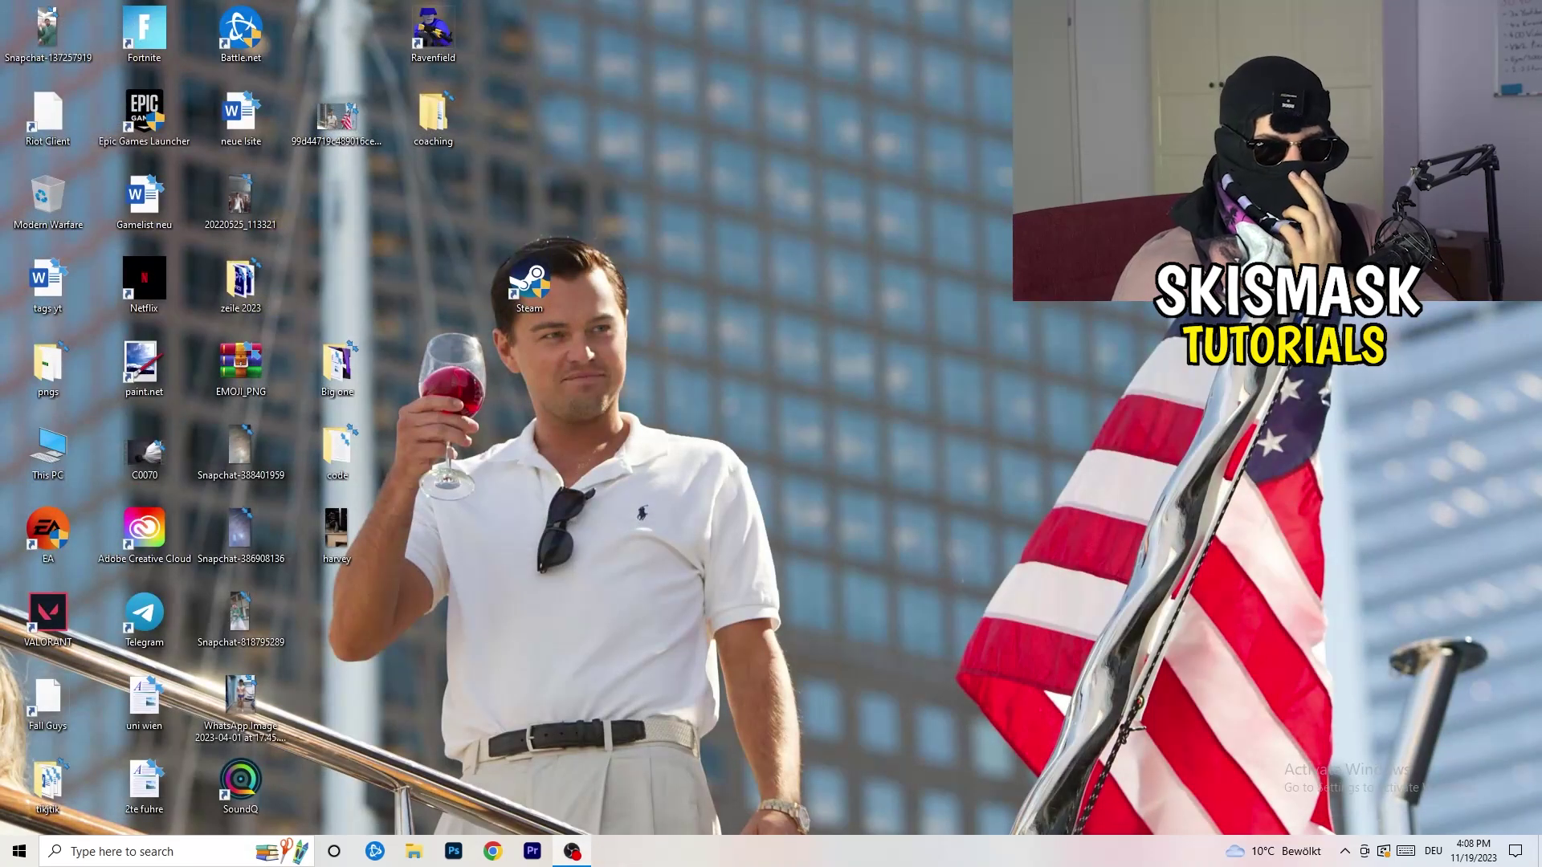